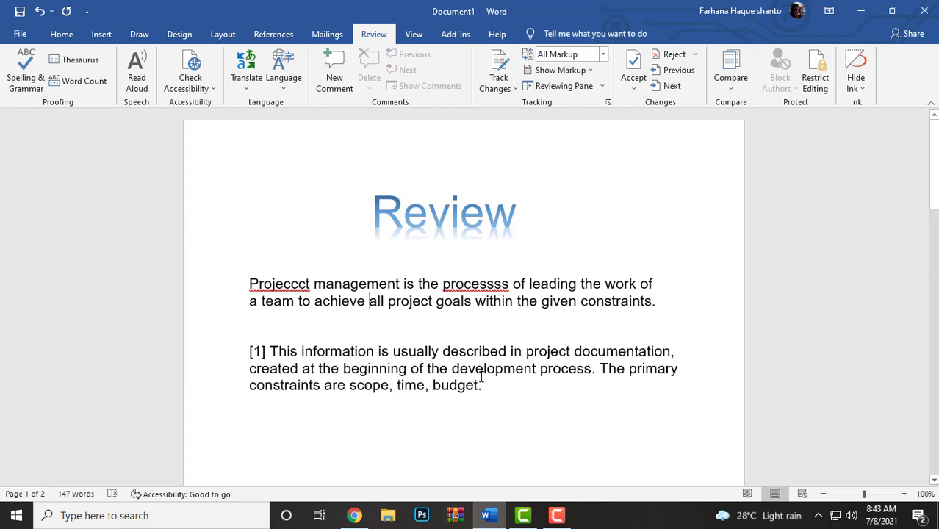
# Run the spelling and grammar check, correcting "Projeccct" to "Project" and "processss" to "processes" in the first paragraph
pyautogui.scroll(-2, 147, 180)
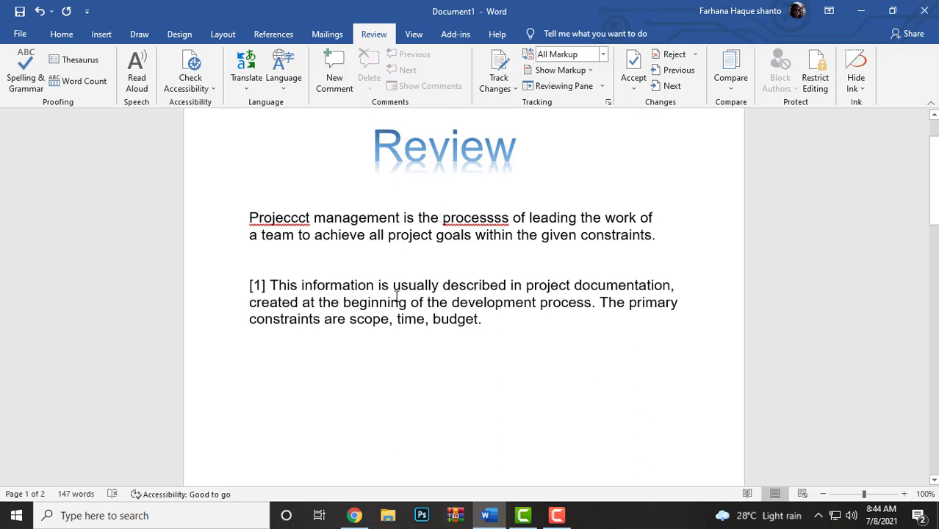
pyautogui.scroll(1, 454, 408)
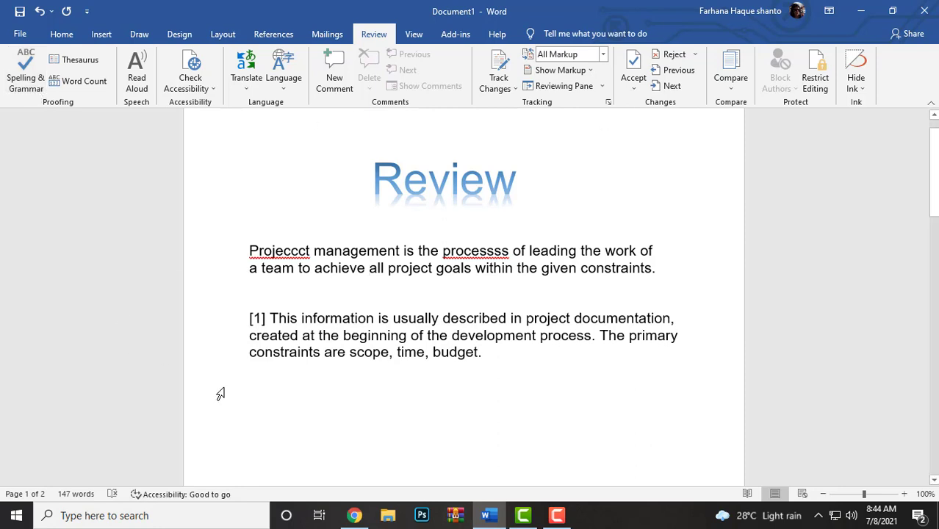
pyautogui.click(28, 83)
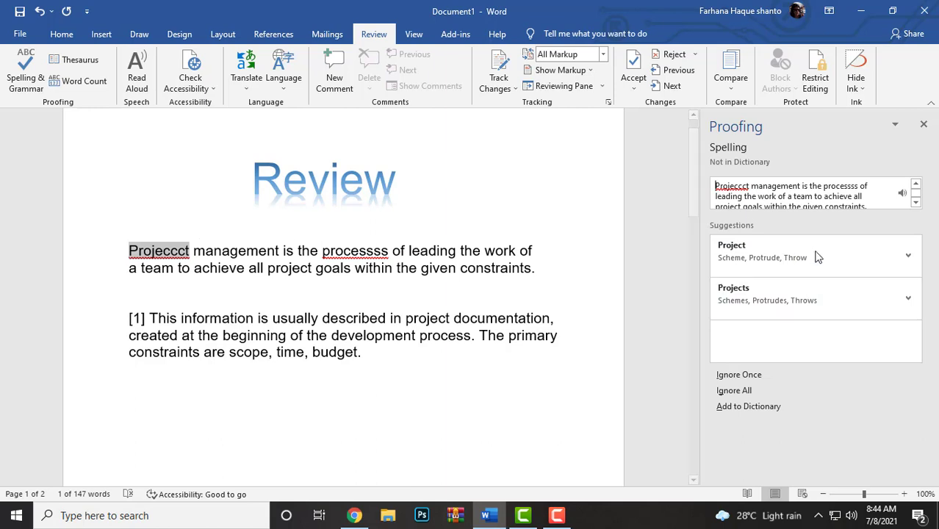
pyautogui.click(752, 263)
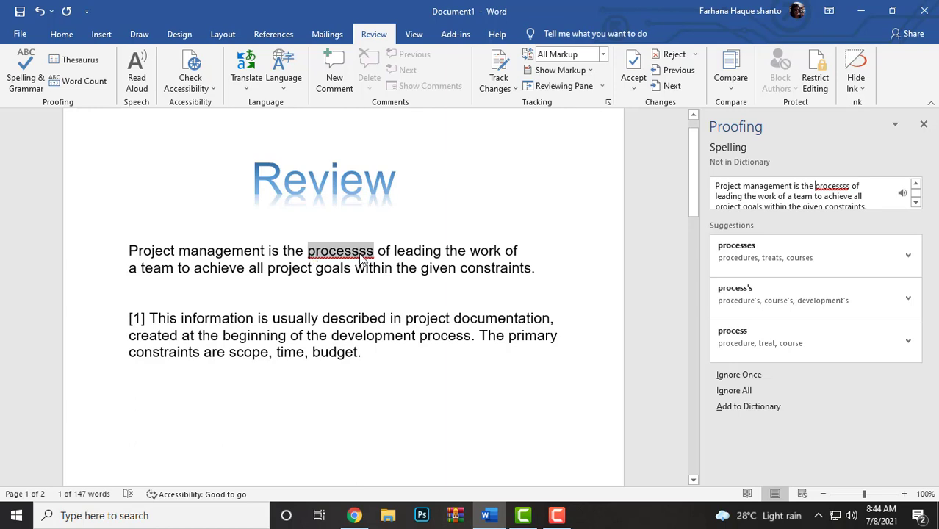
pyautogui.scroll(-15, 362, 257)
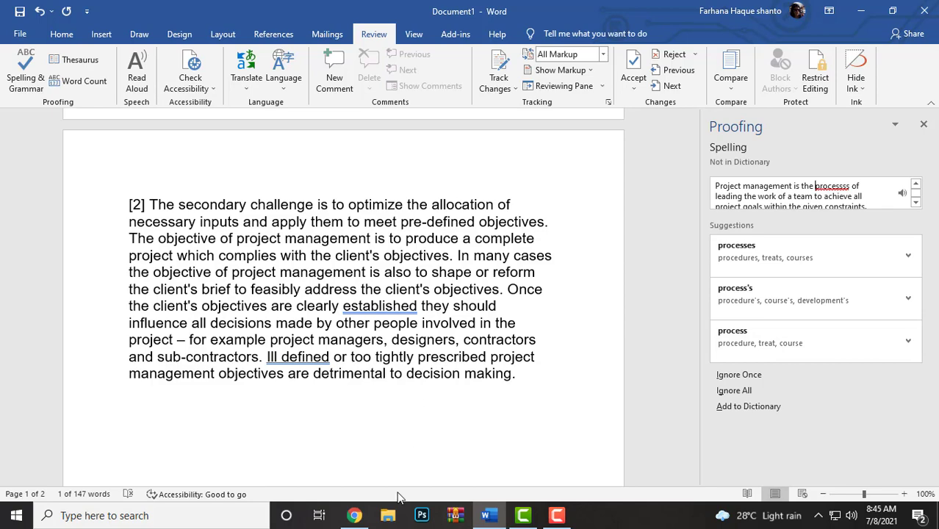
pyautogui.scroll(8, 517, 364)
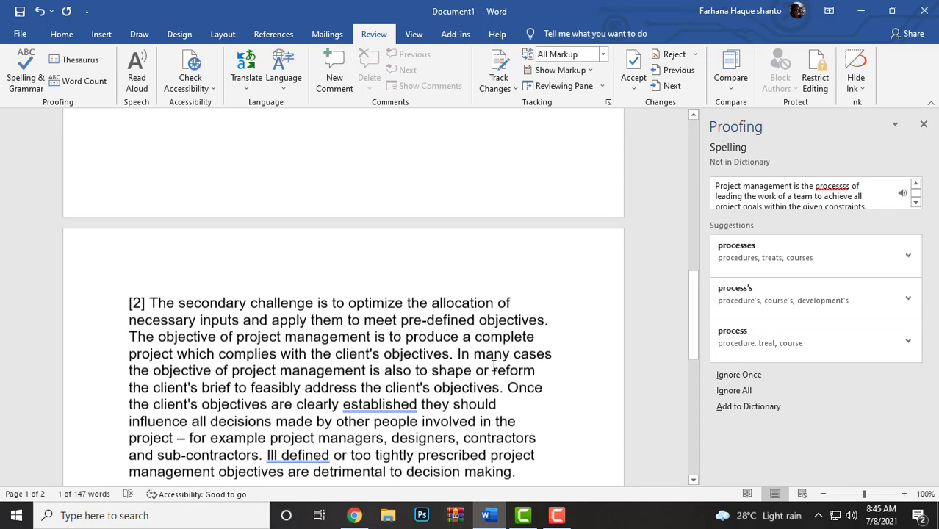
pyautogui.scroll(6, 519, 364)
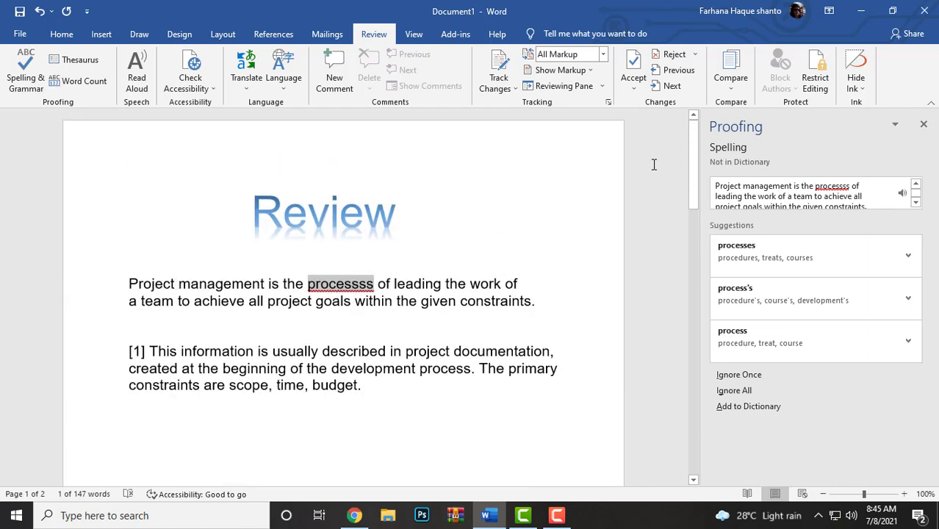
pyautogui.click(762, 255)
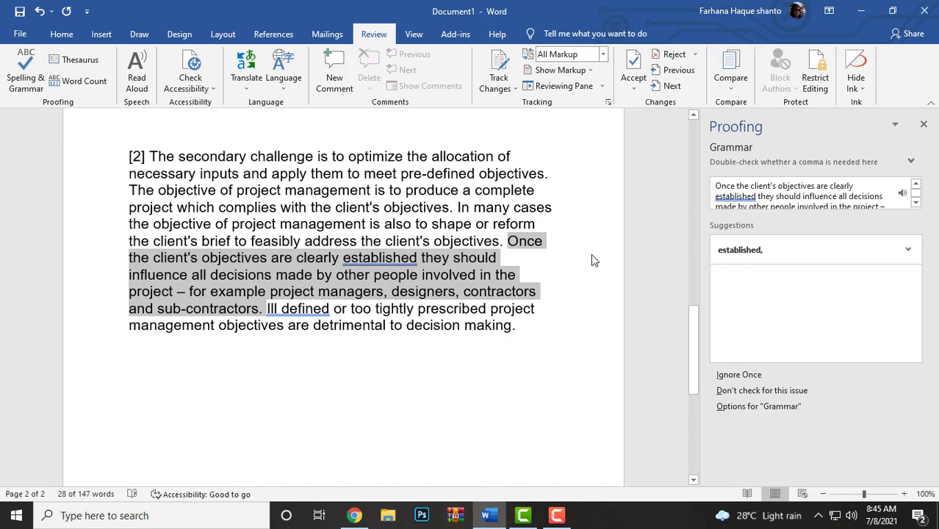
# Accept the grammar suggestions "established," and "Ill-defined" in paragraph [2] and finish the check
pyautogui.click(731, 252)
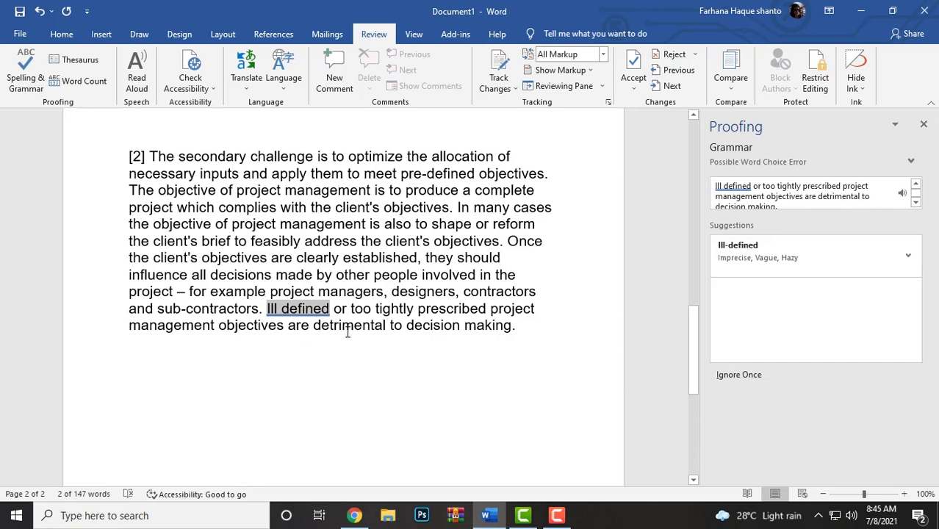
pyautogui.click(745, 248)
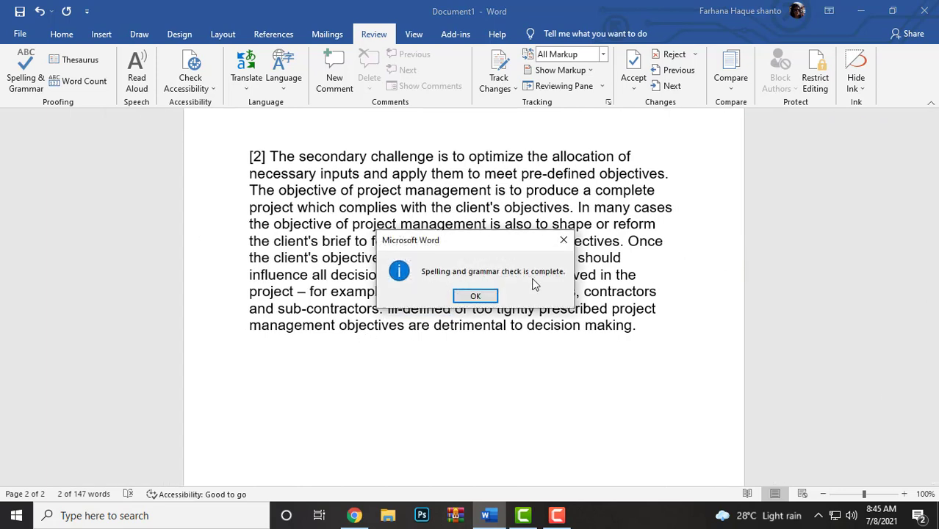
pyautogui.click(462, 300)
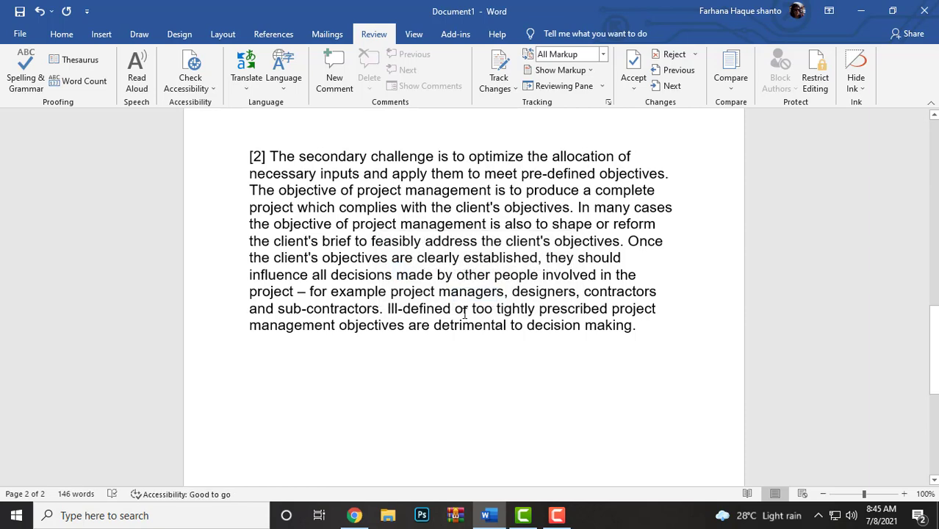
# Review the corrected first page and rerun the spelling and grammar check on the document
pyautogui.scroll(12, 464, 313)
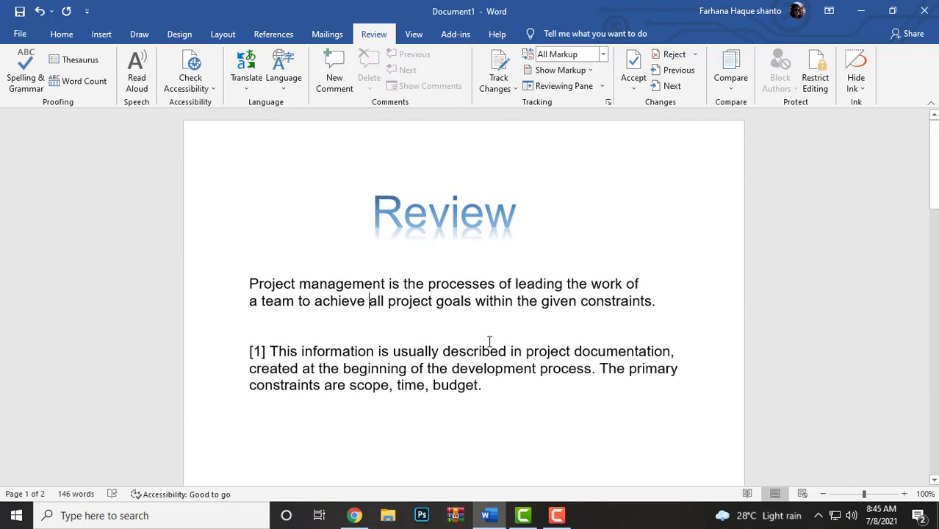
pyautogui.scroll(-2, 484, 348)
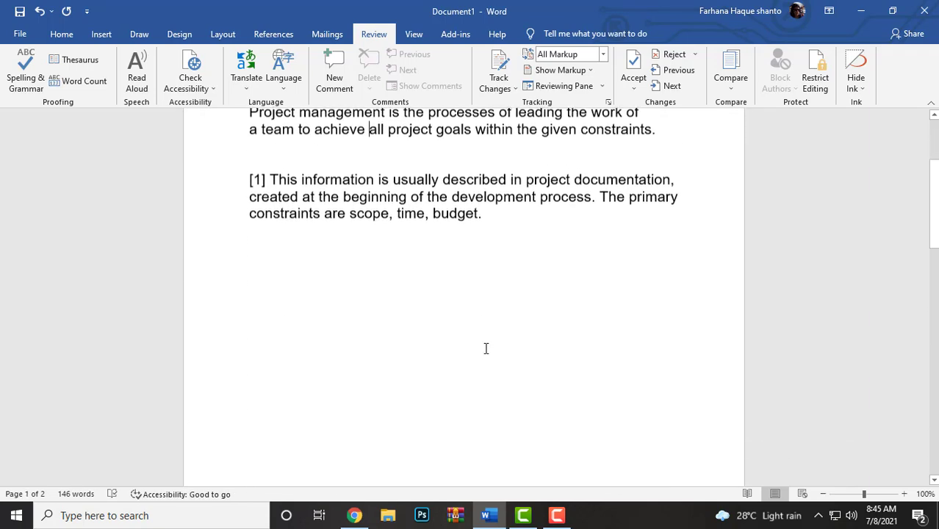
pyautogui.scroll(2, 485, 349)
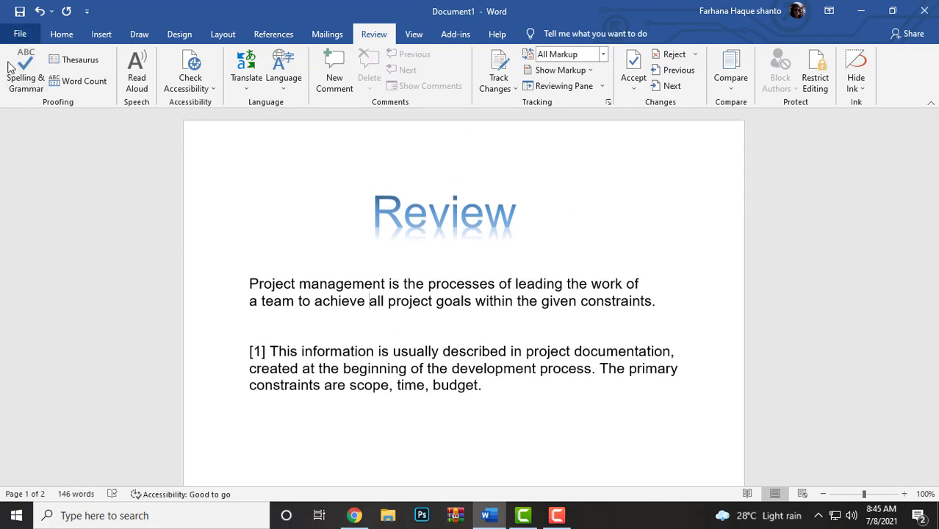
pyautogui.click(32, 88)
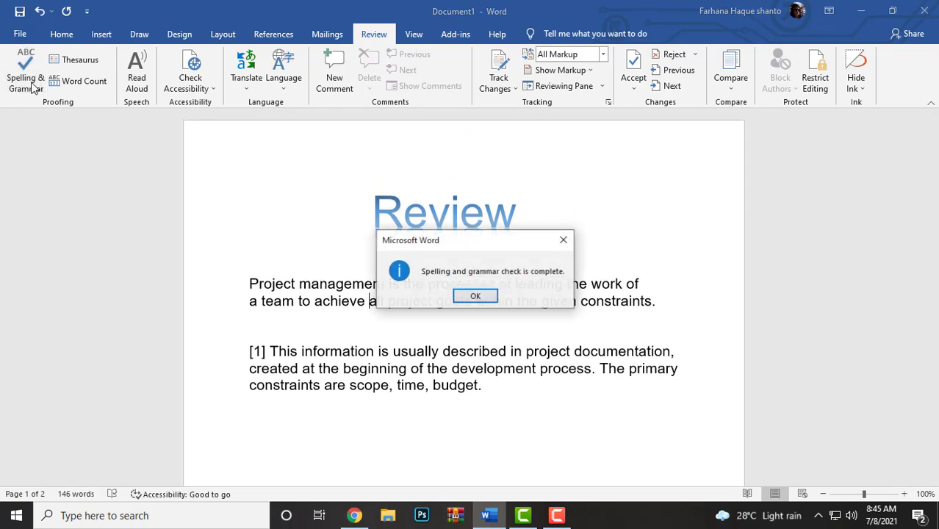
pyautogui.click(564, 240)
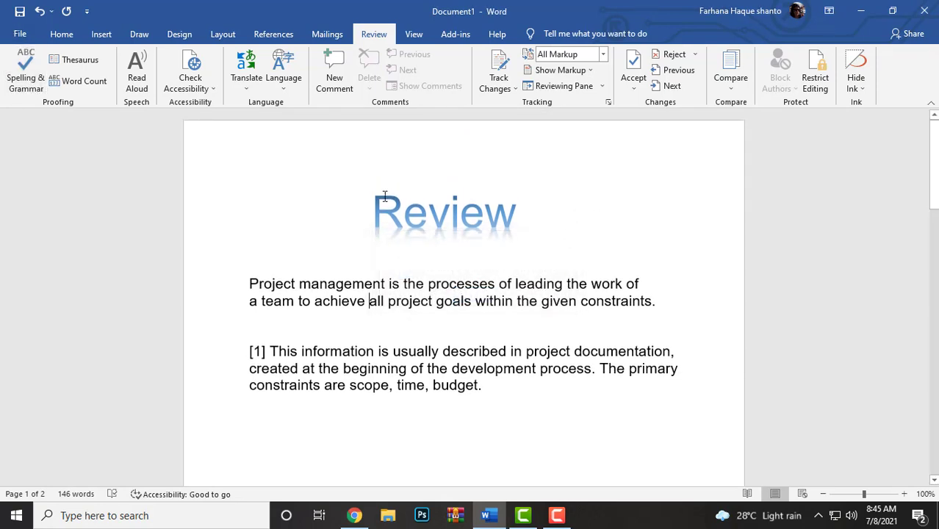
# Look up "all" and "project" from the first paragraph in the thesaurus and browse the synonyms for "project"
pyautogui.click(78, 63)
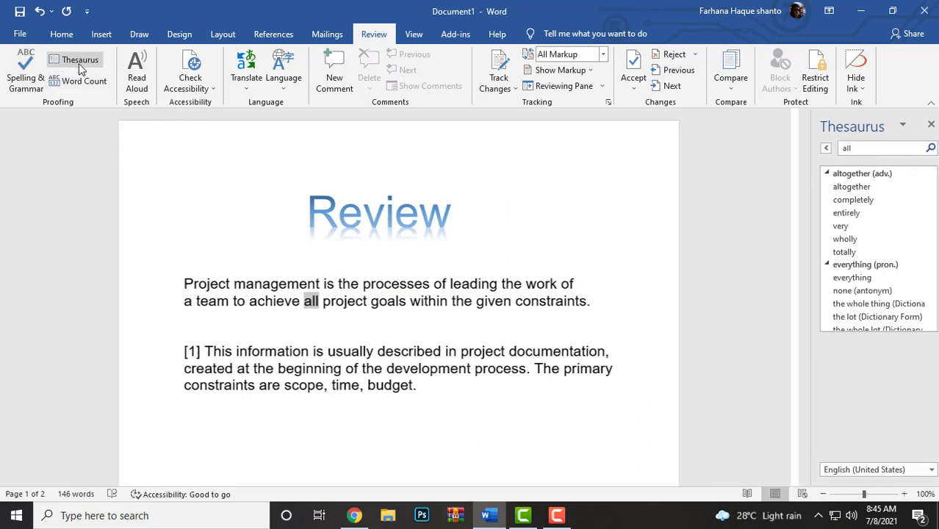
pyautogui.doubleClick(341, 303)
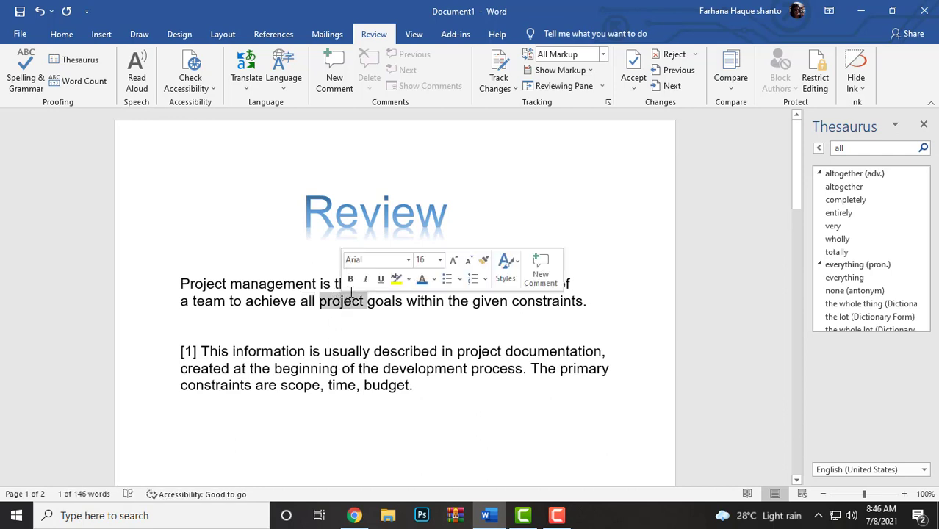
pyautogui.click(925, 127)
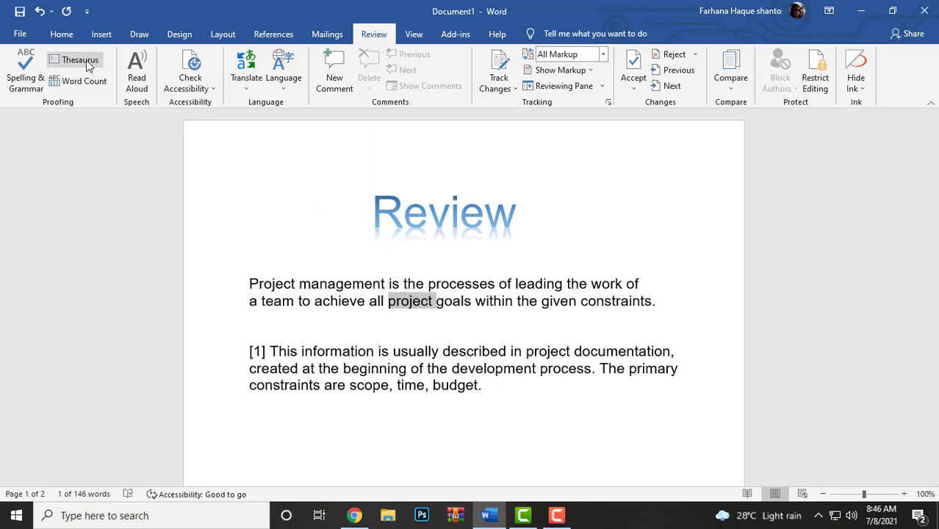
pyautogui.click(87, 63)
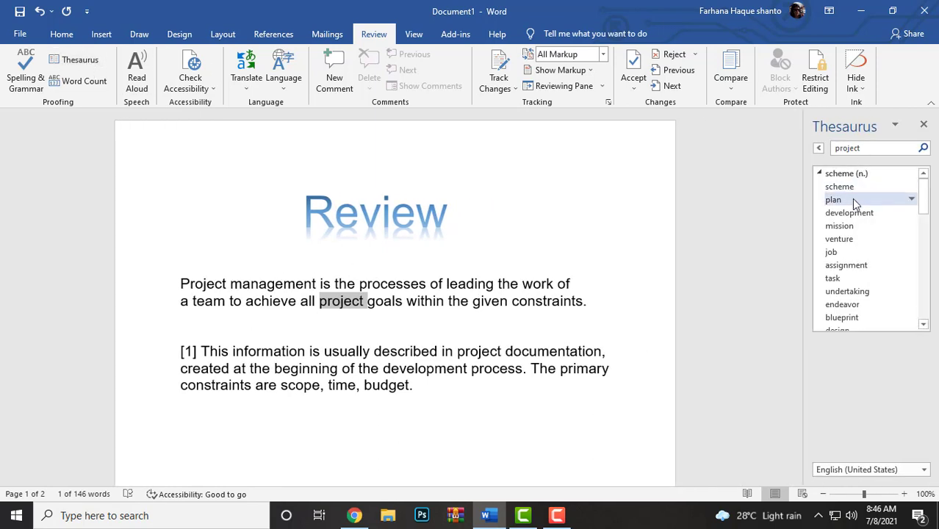
pyautogui.scroll(-3, 852, 235)
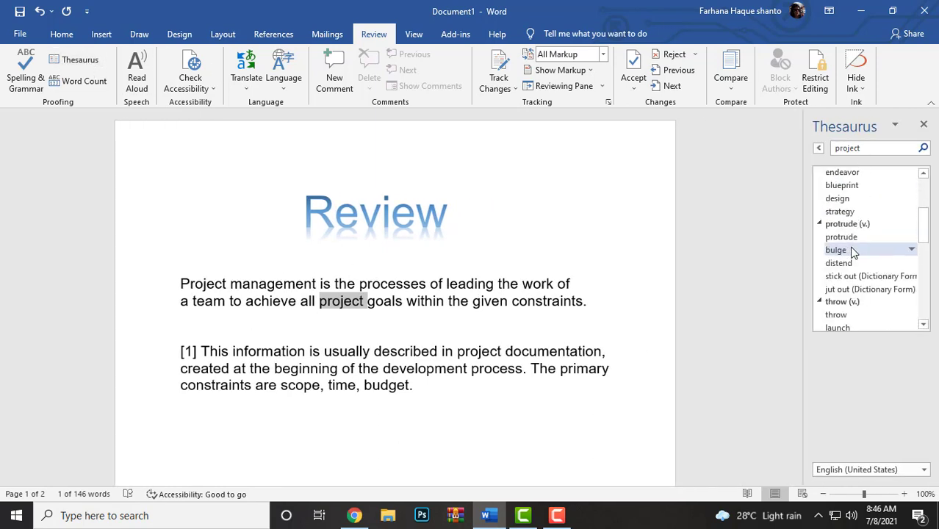
pyautogui.scroll(-6, 853, 252)
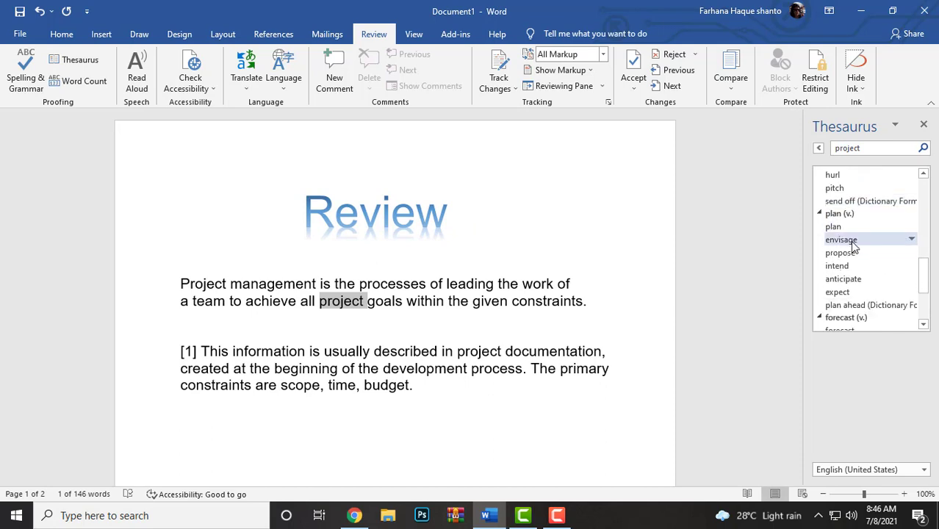
pyautogui.scroll(-3, 857, 250)
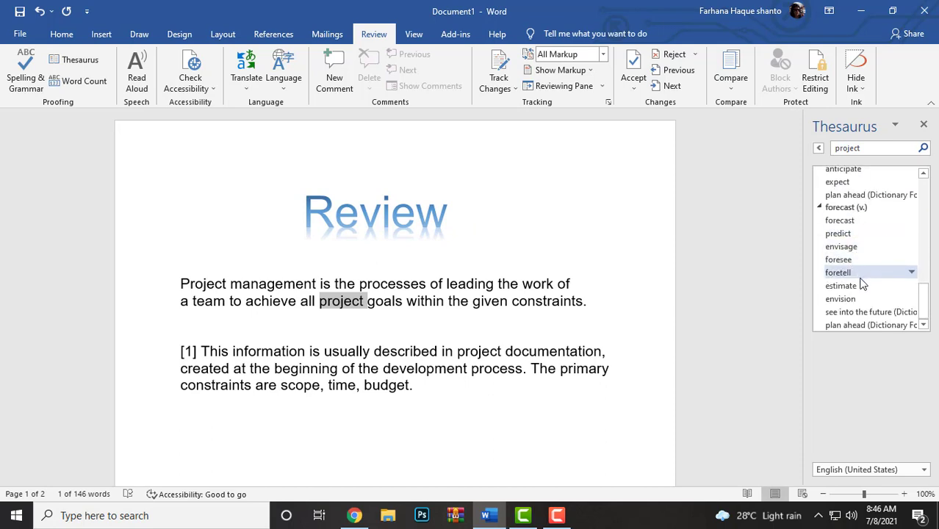
pyautogui.scroll(12, 863, 279)
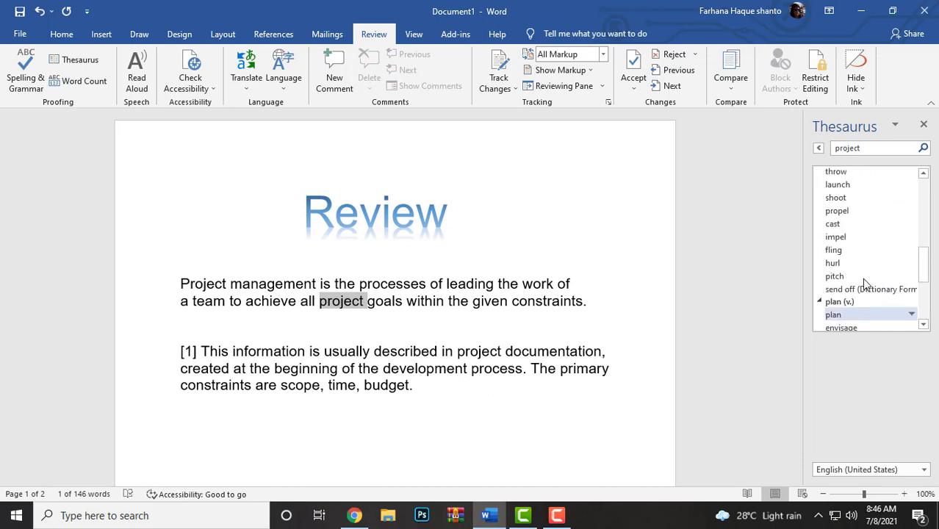
pyautogui.click(396, 304)
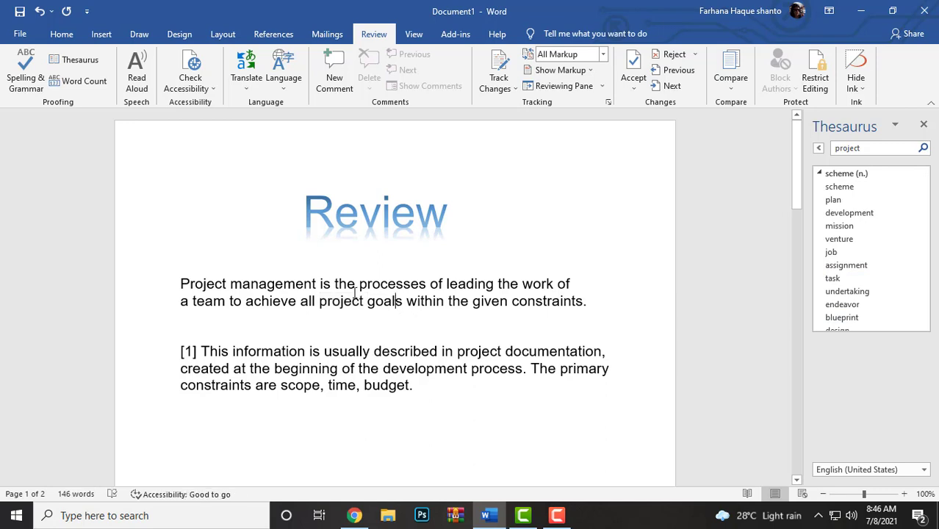
# Look up "management" in the thesaurus, view the synonyms of "organization", and close the thesaurus
pyautogui.doubleClick(277, 283)
pyautogui.click(70, 59)
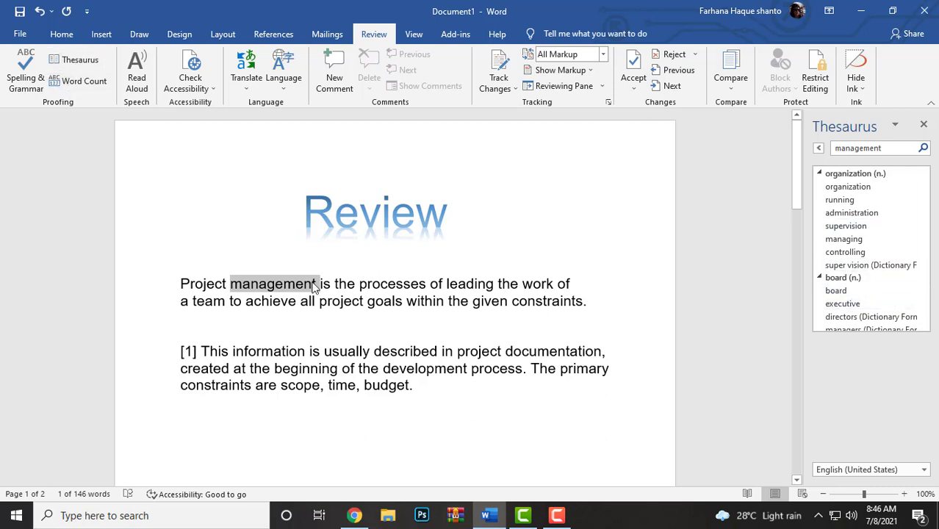
pyautogui.click(847, 188)
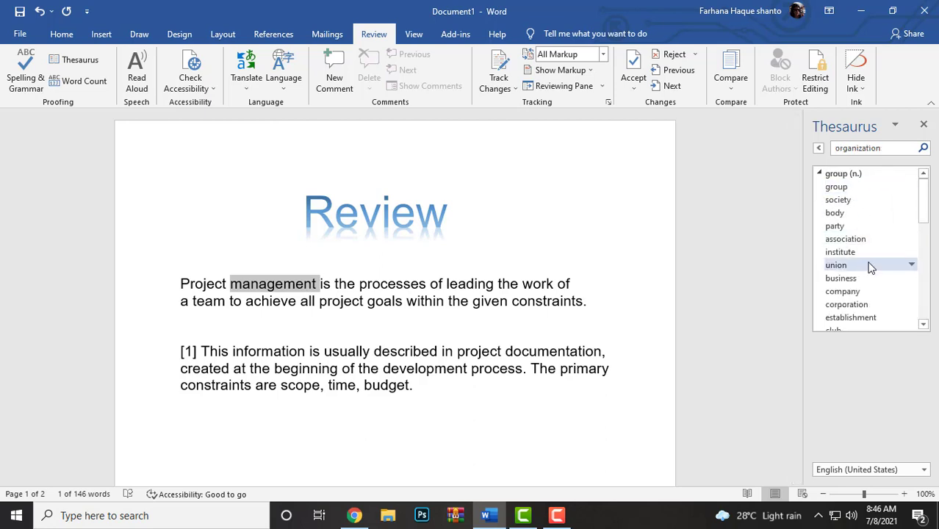
pyautogui.click(923, 126)
# Select the word "achieve" in the first paragraph, examine its word count statistics, and clear the selection
pyautogui.click(369, 300)
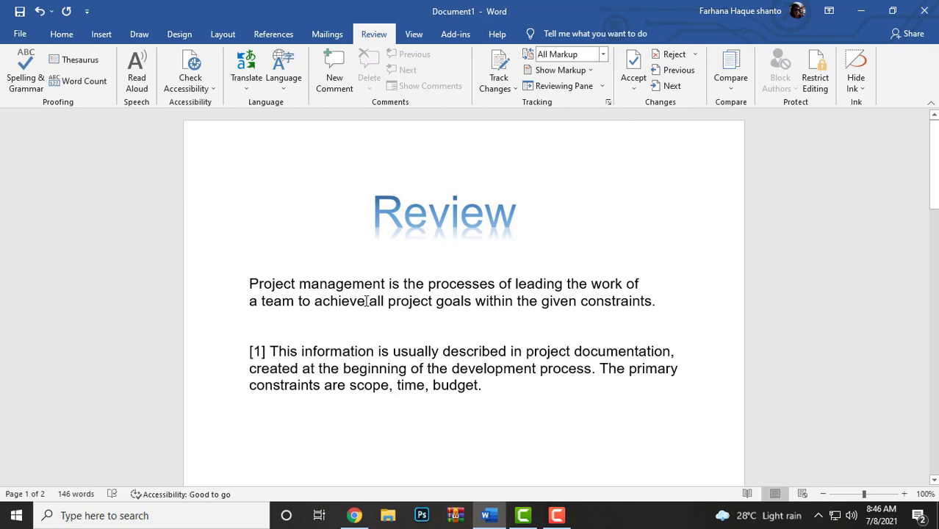
pyautogui.moveTo(367, 300); pyautogui.dragTo(314, 301)
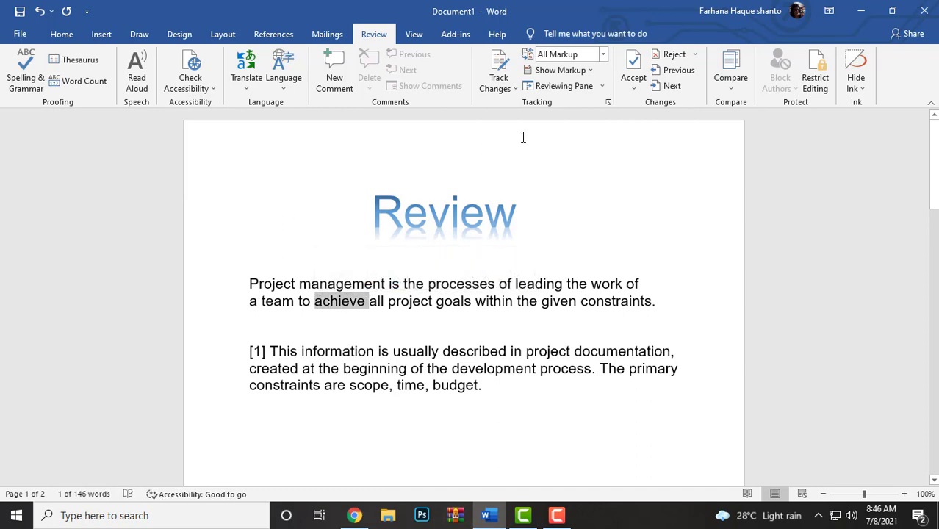
pyautogui.scroll(-15, 470, 266)
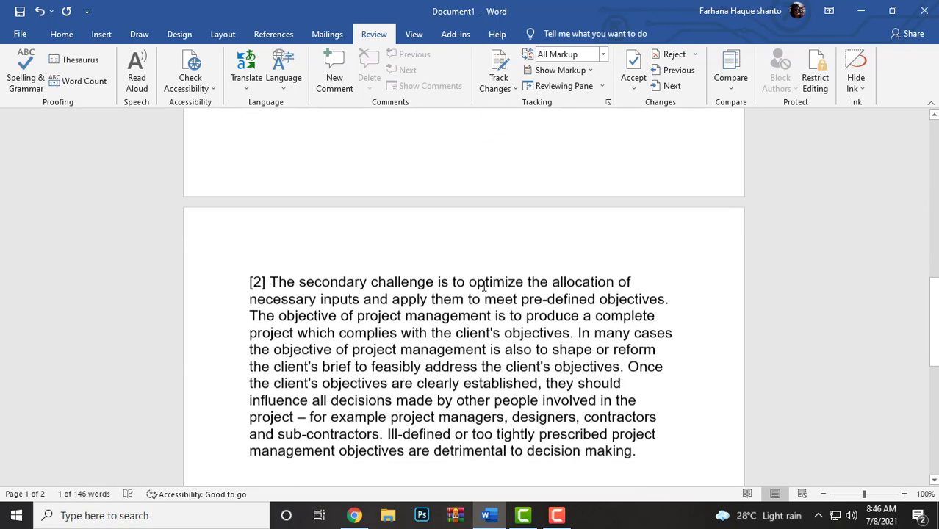
pyautogui.scroll(5, 483, 276)
pyautogui.scroll(10, 484, 286)
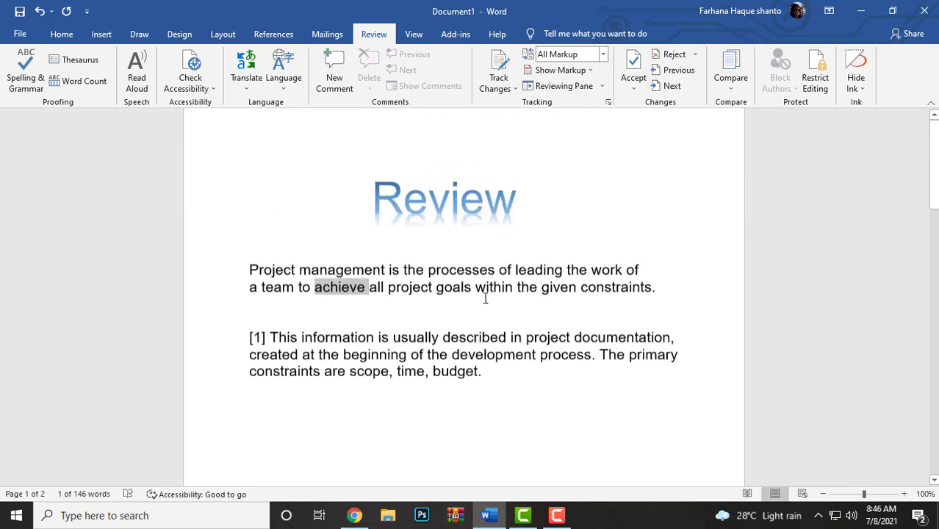
pyautogui.click(77, 83)
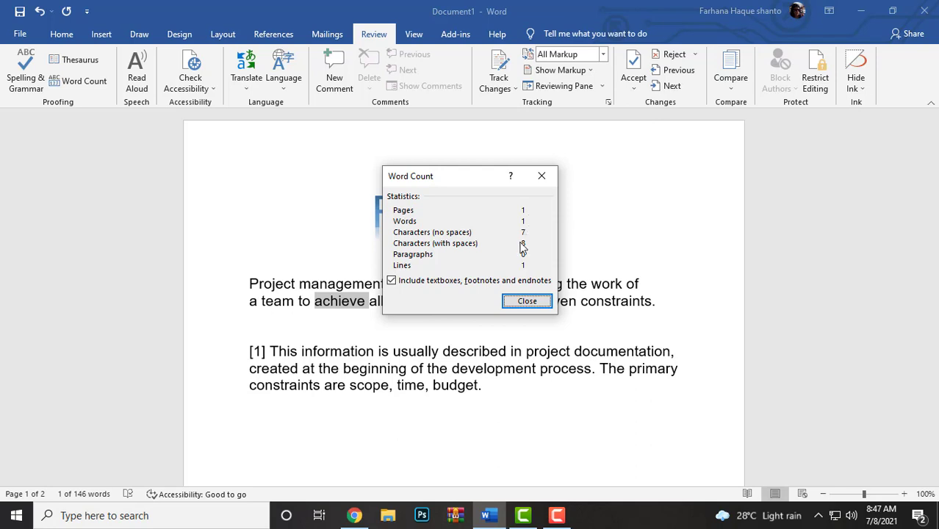
pyautogui.moveTo(447, 182); pyautogui.dragTo(547, 131)
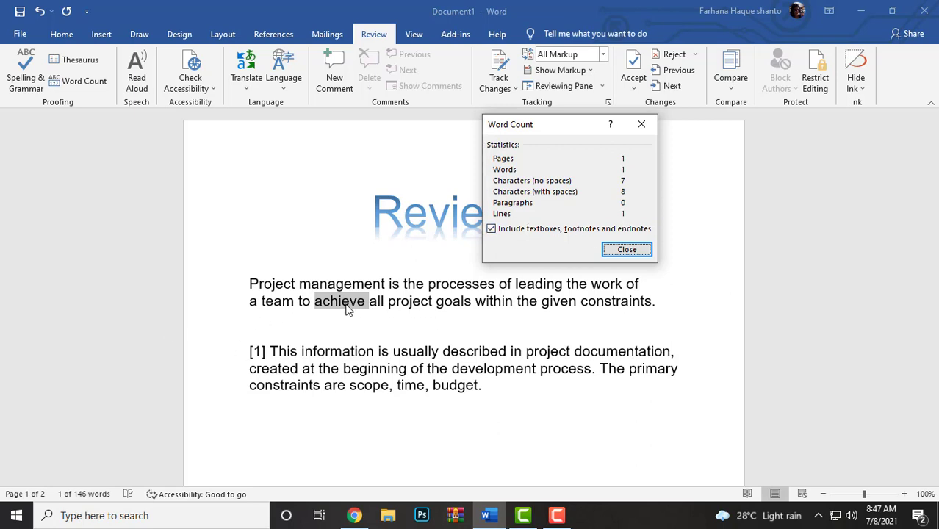
pyautogui.click(634, 249)
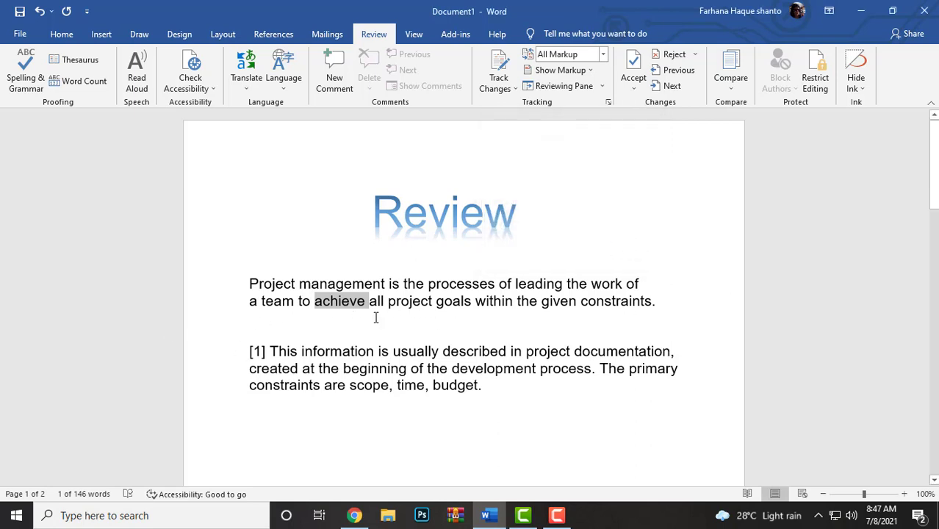
pyautogui.click(378, 316)
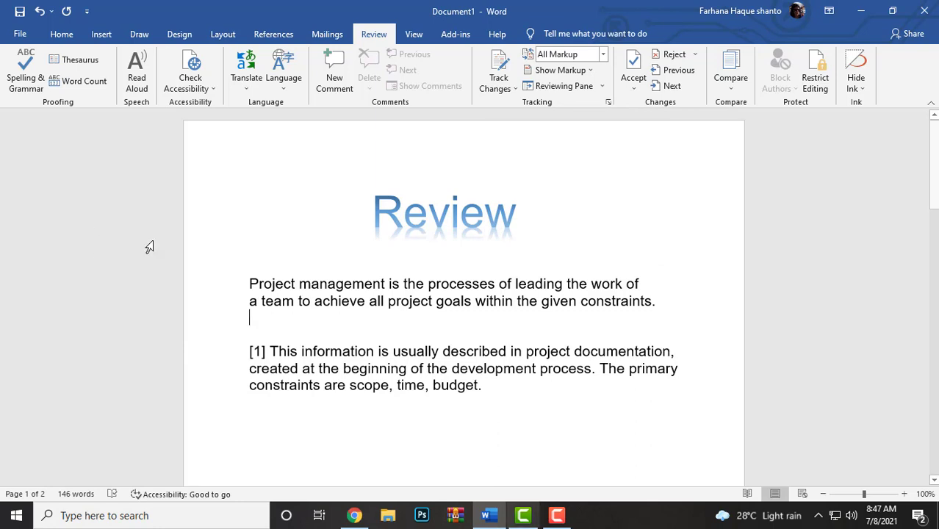
# Examine the word count statistics for the entire document and close them
pyautogui.click(87, 88)
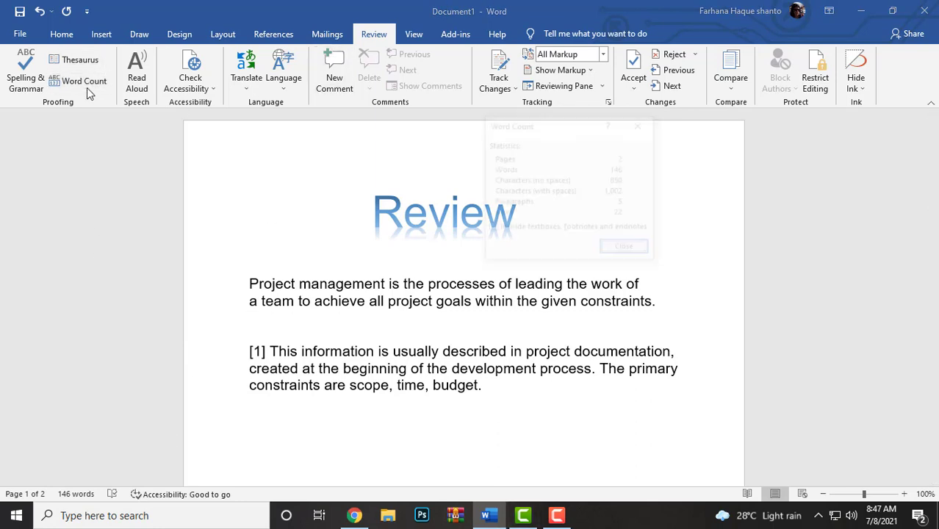
pyautogui.moveTo(571, 123); pyautogui.dragTo(535, 86)
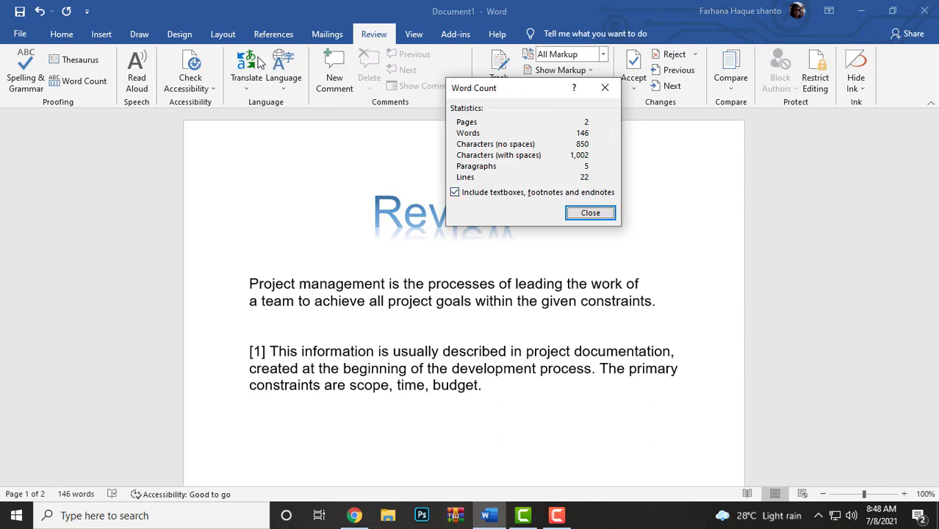
pyautogui.click(588, 212)
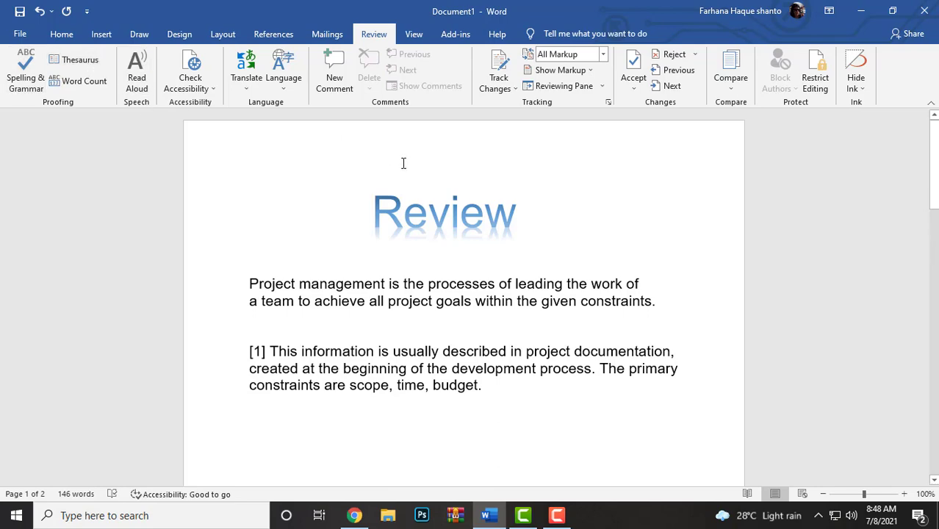
# Have the document read aloud through its last paragraph, stop the reading, and return to the first page
pyautogui.scroll(-15, 411, 329)
pyautogui.scroll(15, 417, 339)
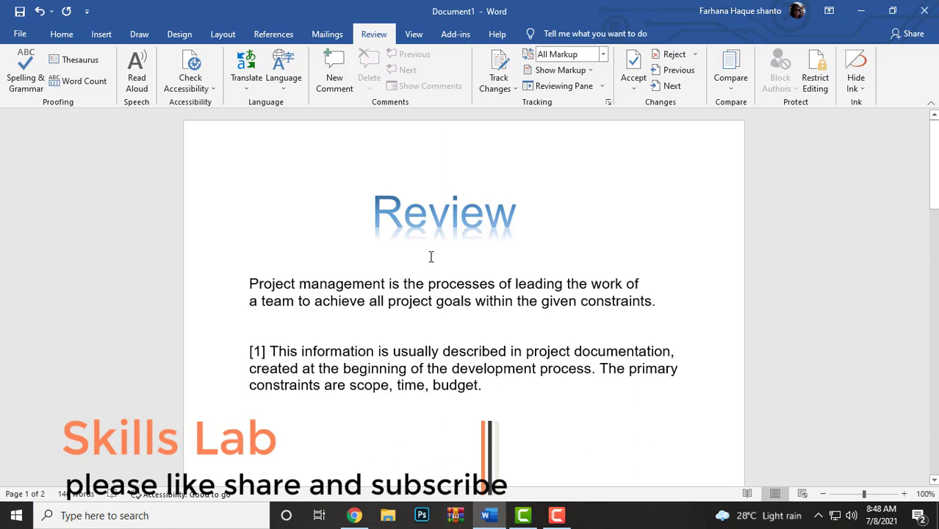
pyautogui.scroll(-4, 386, 273)
pyautogui.scroll(4, 386, 273)
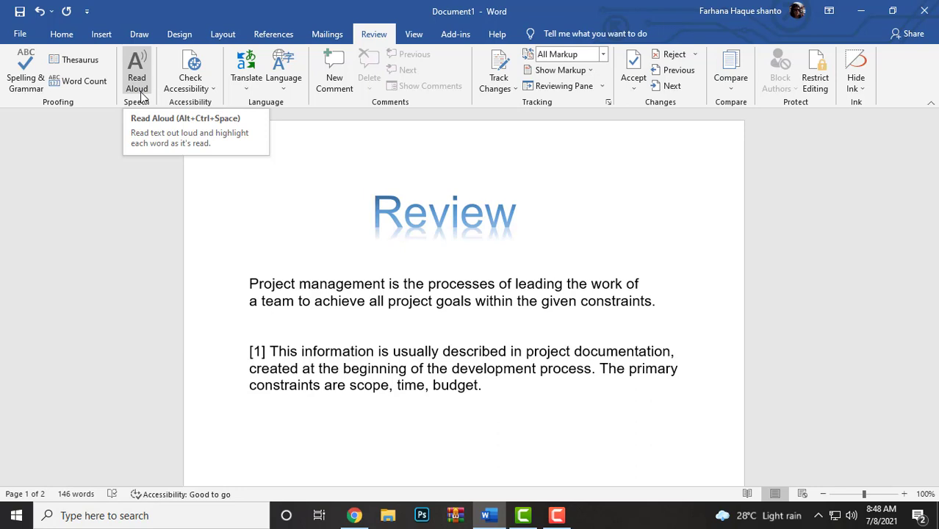
pyautogui.click(145, 92)
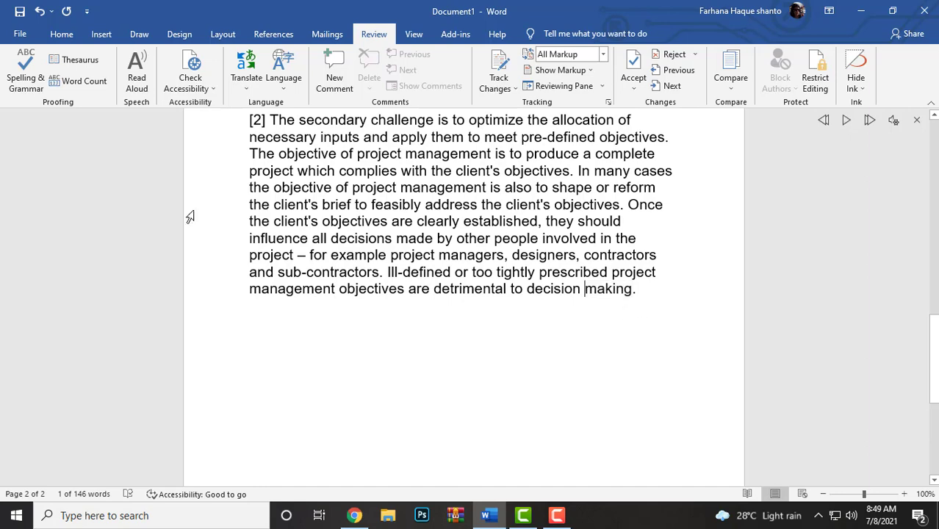
pyautogui.click(134, 66)
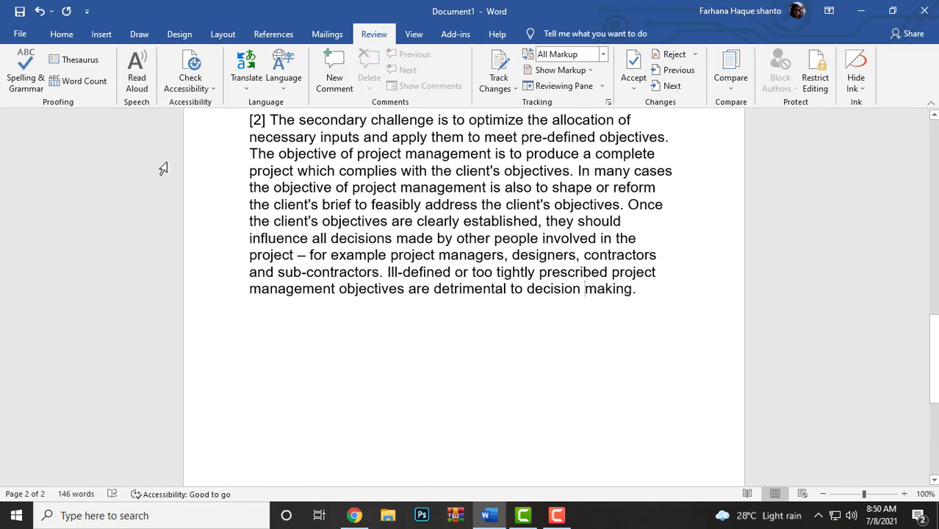
pyautogui.scroll(20, 449, 253)
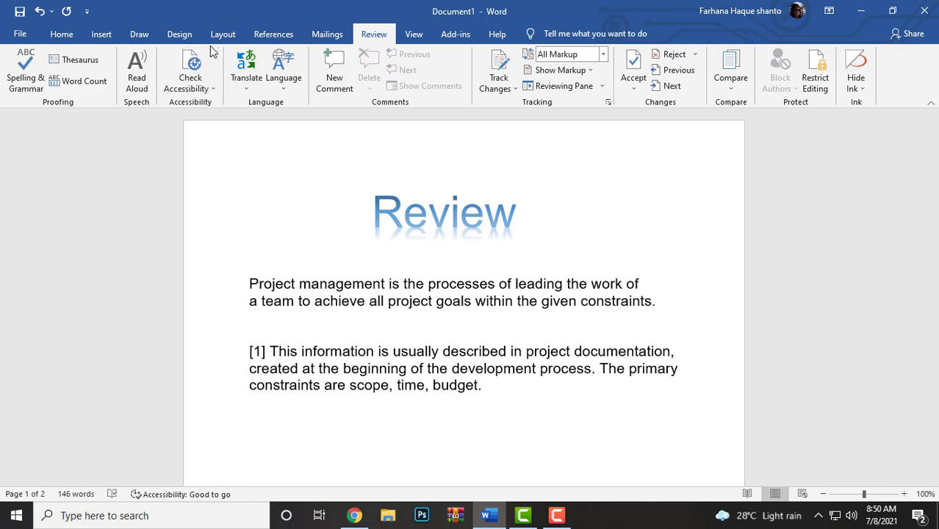
# Open the Translator for selected text and load the first body paragraph as the source text
pyautogui.click(249, 88)
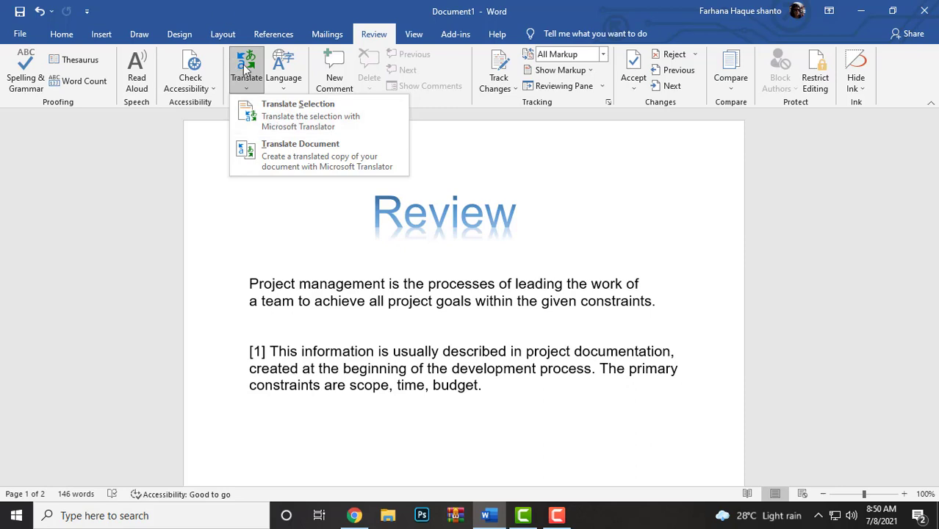
pyautogui.click(270, 115)
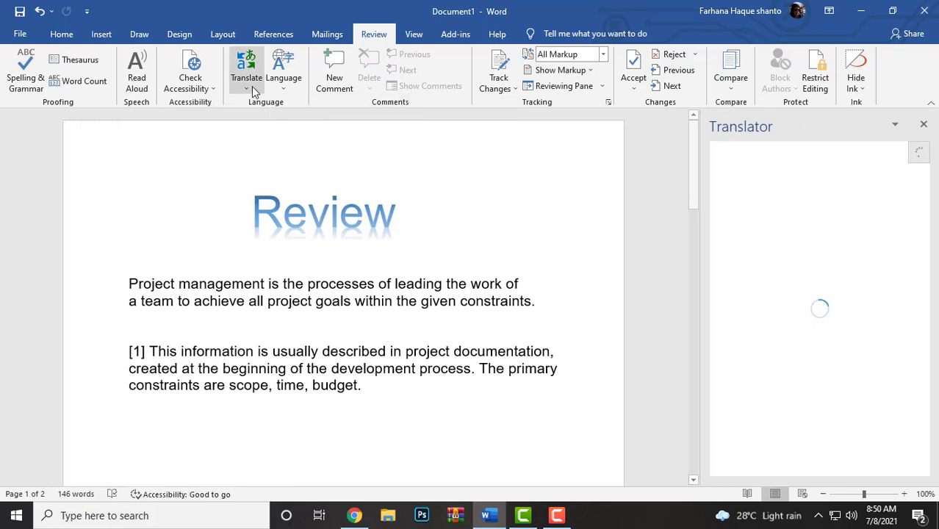
pyautogui.click(251, 86)
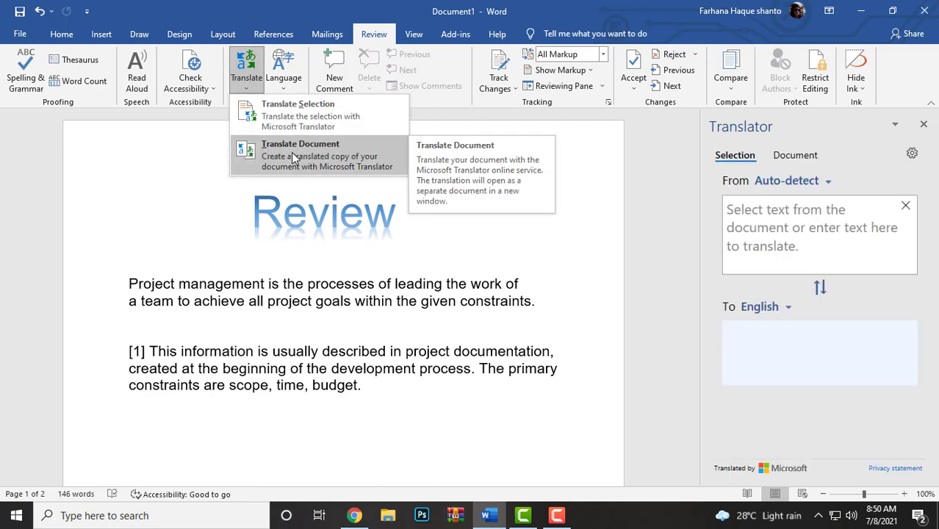
pyautogui.click(291, 110)
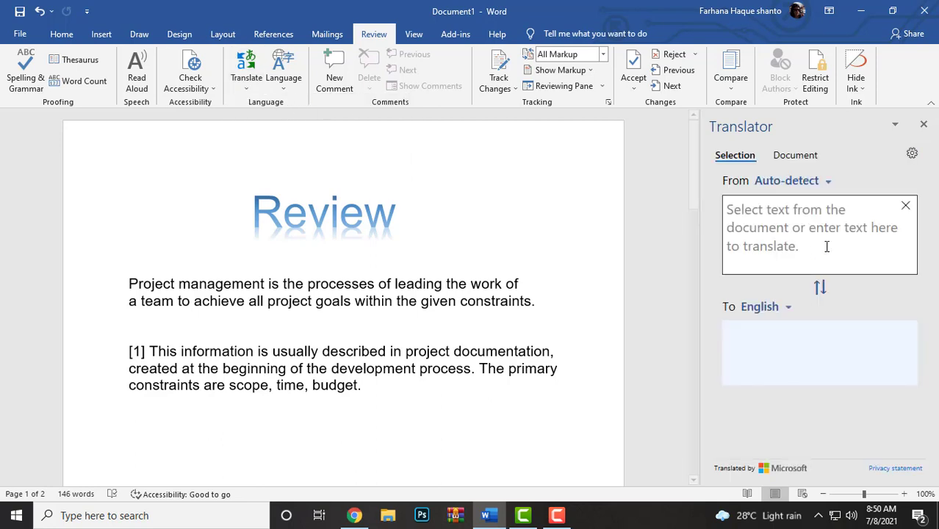
pyautogui.click(827, 222)
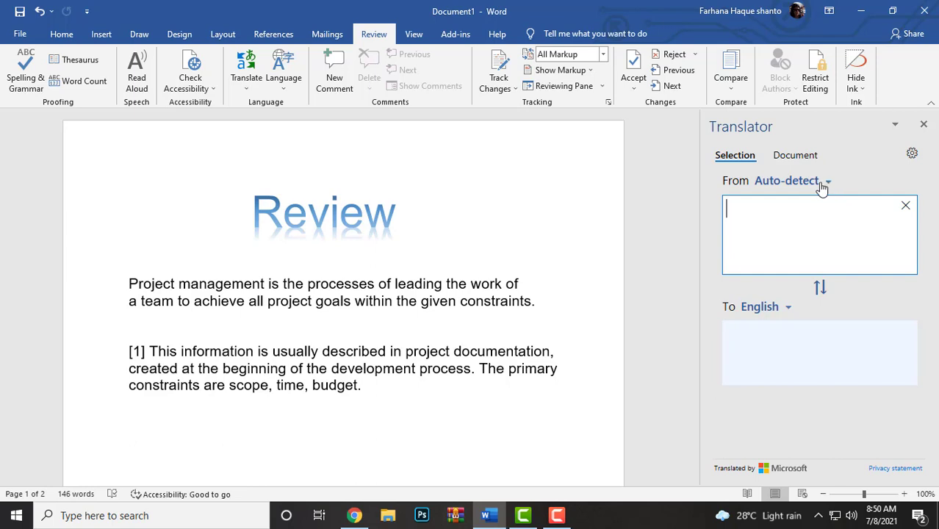
pyautogui.click(778, 347)
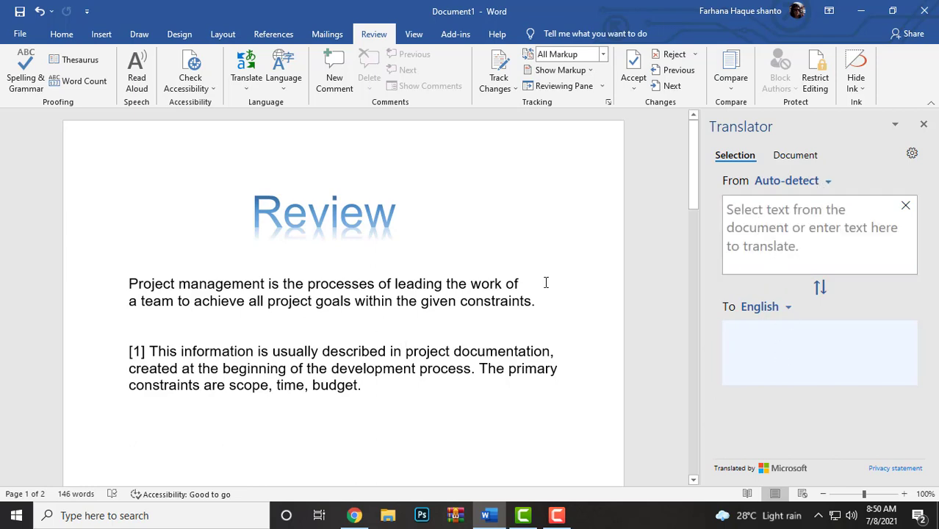
pyautogui.moveTo(539, 304); pyautogui.dragTo(129, 285)
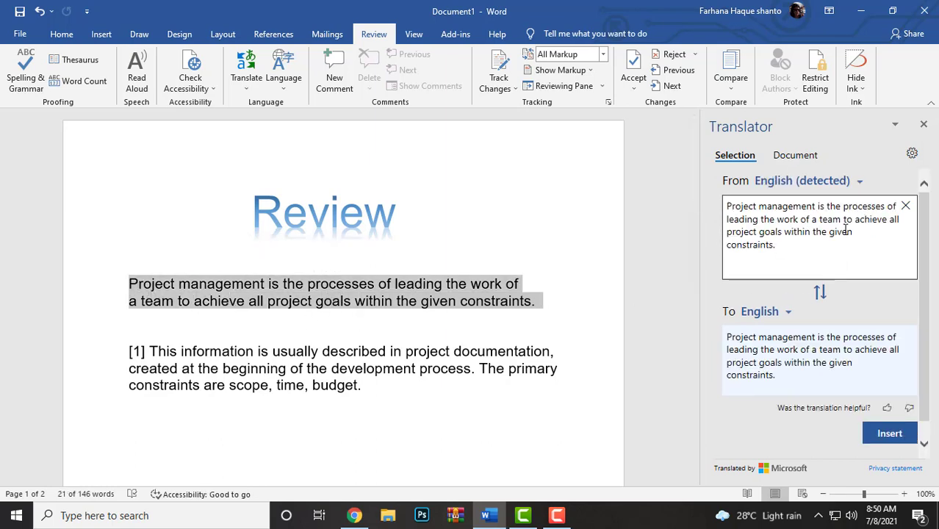
# Translate the selected paragraph from English into Bangla in the Translator and clear the source text
pyautogui.click(787, 315)
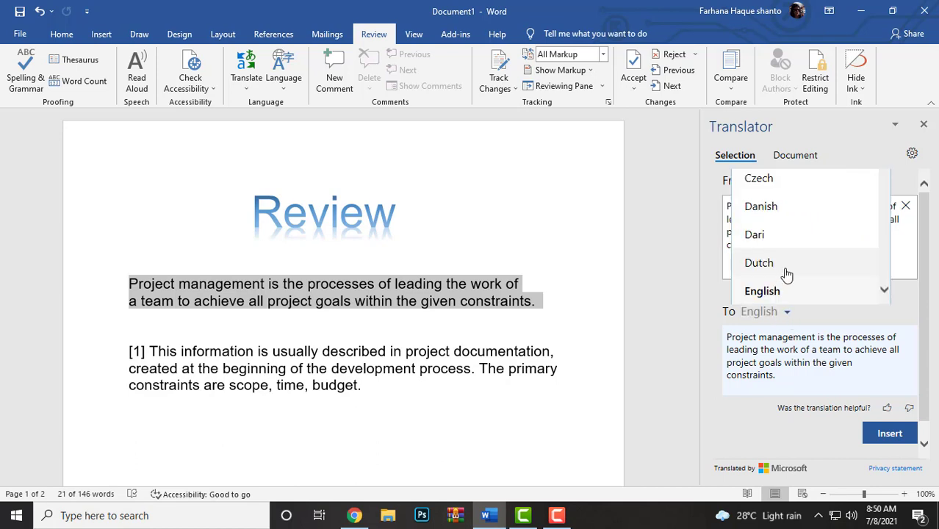
pyautogui.scroll(-3, 785, 273)
pyautogui.scroll(6, 785, 274)
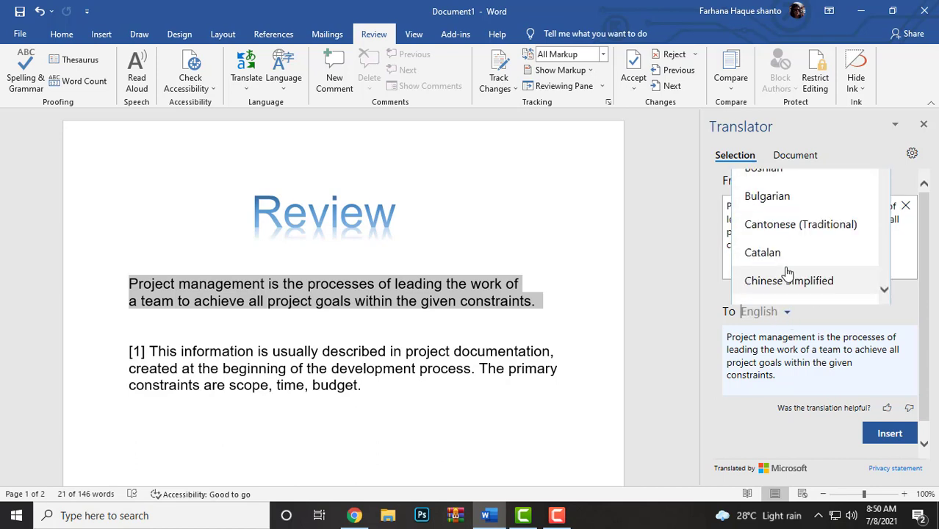
pyautogui.scroll(-1, 786, 274)
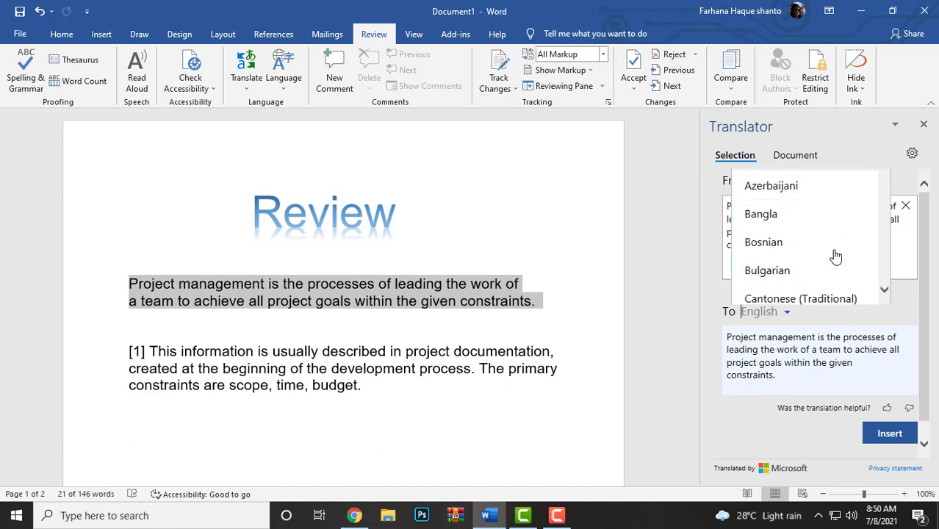
pyautogui.click(764, 216)
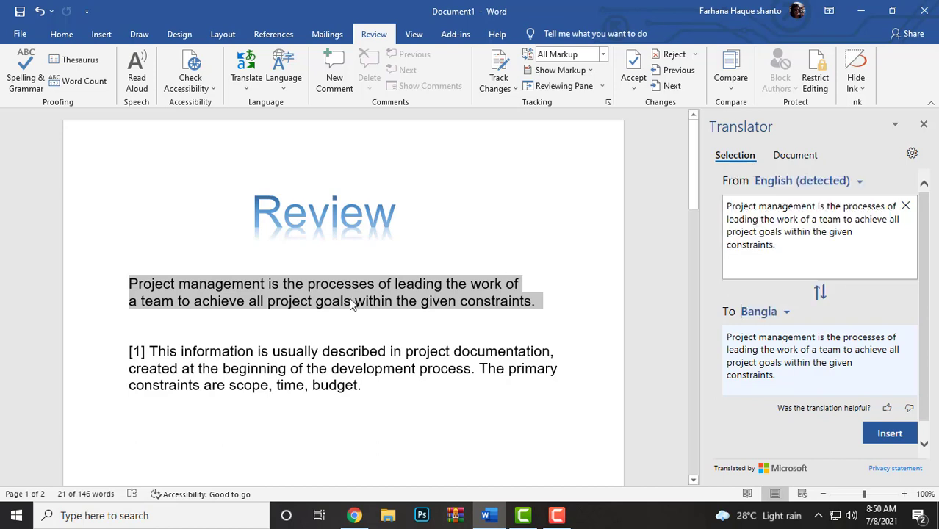
pyautogui.click(249, 82)
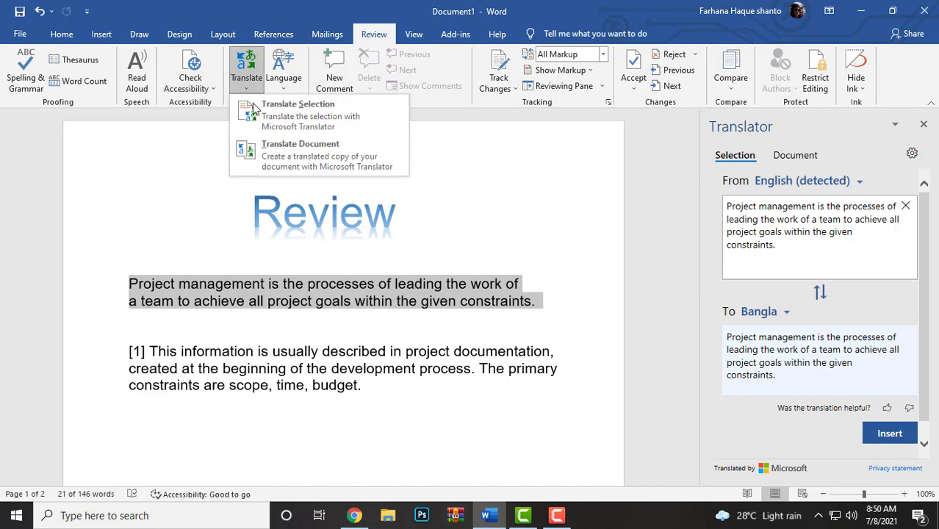
pyautogui.click(643, 120)
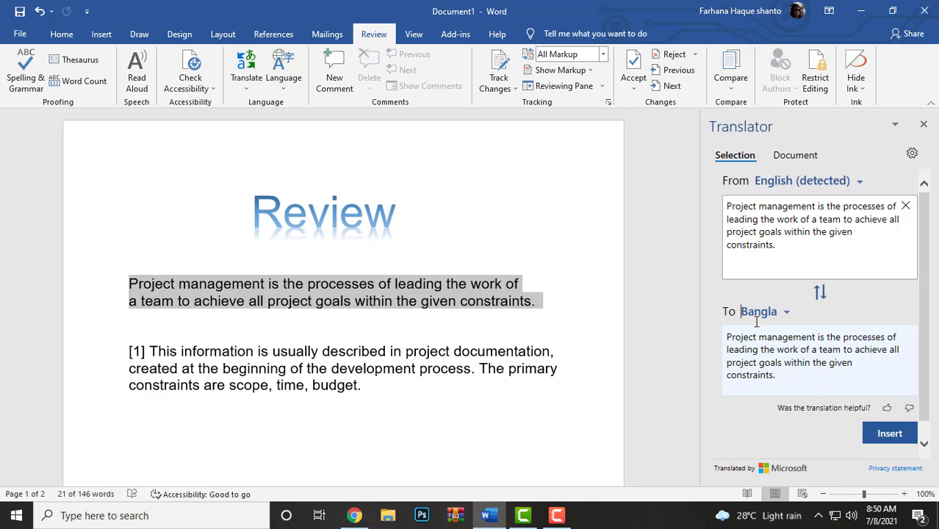
pyautogui.click(897, 438)
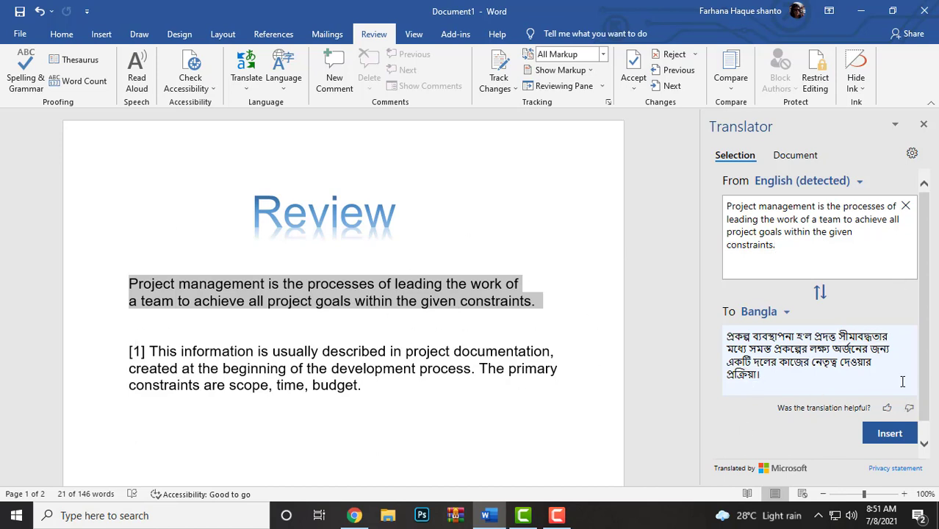
pyautogui.click(905, 206)
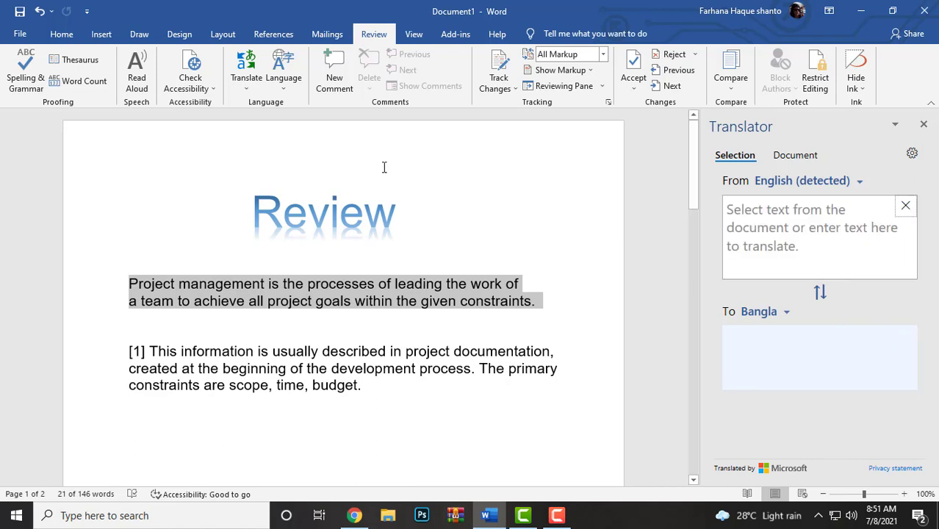
# Examine the Translator's options for translating the whole document, compare them with selection translation, and close the Translator
pyautogui.click(244, 90)
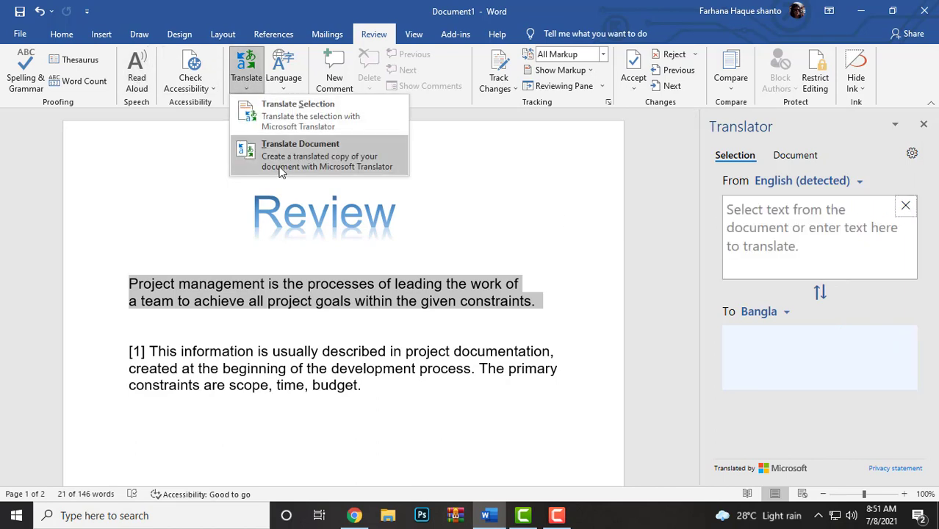
pyautogui.click(280, 164)
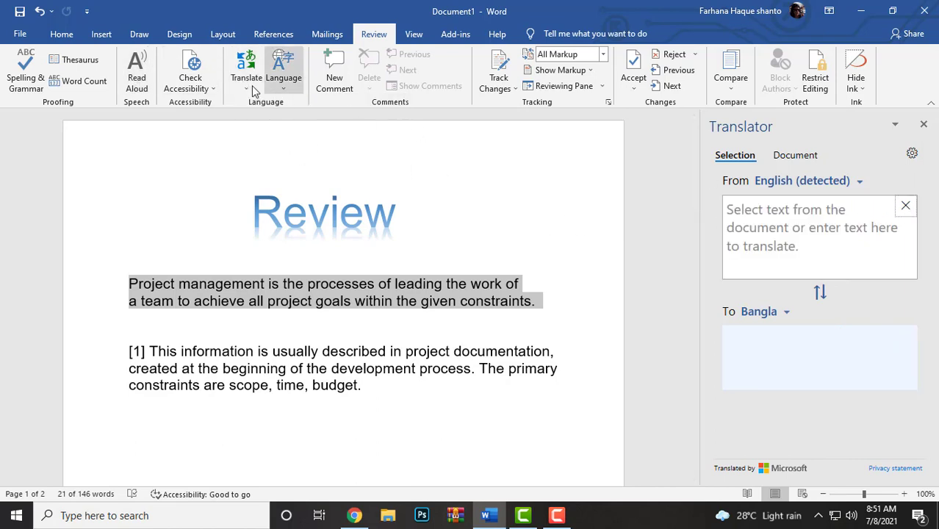
pyautogui.click(251, 85)
pyautogui.click(307, 151)
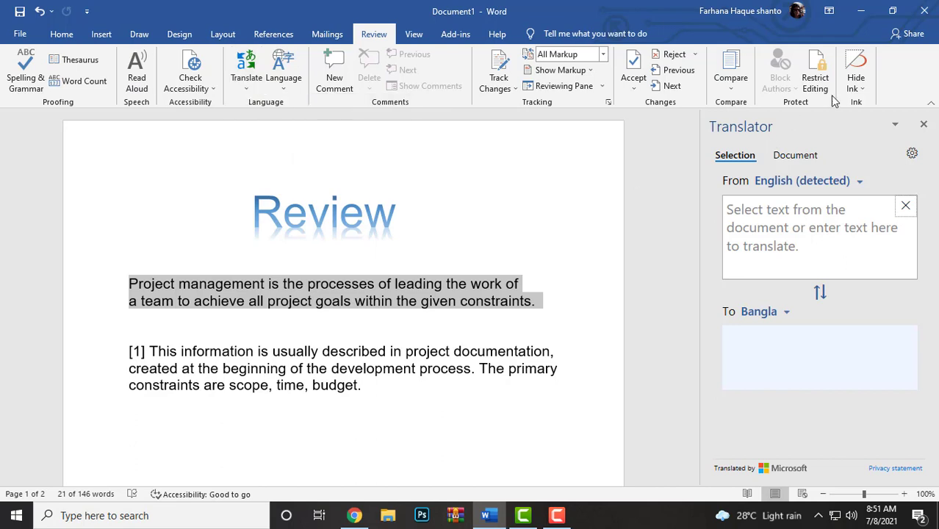
pyautogui.click(792, 156)
pyautogui.click(738, 157)
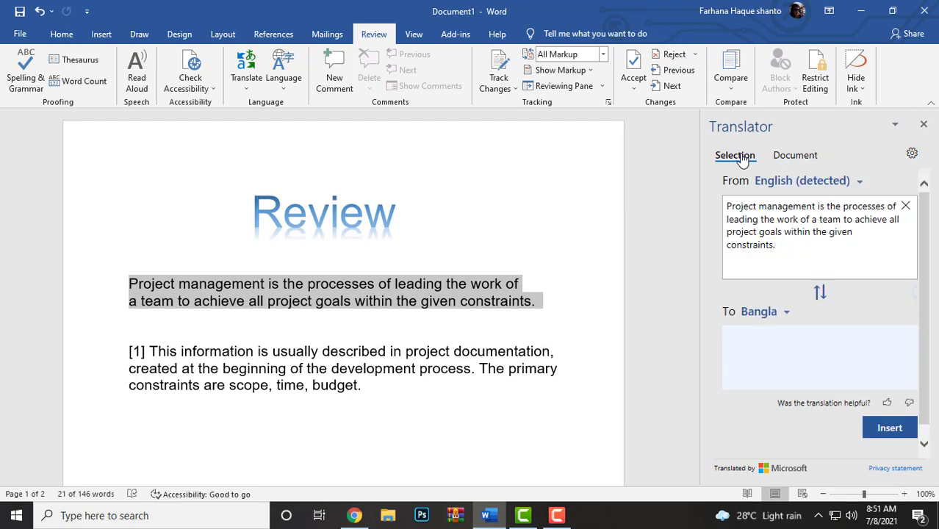
pyautogui.click(788, 157)
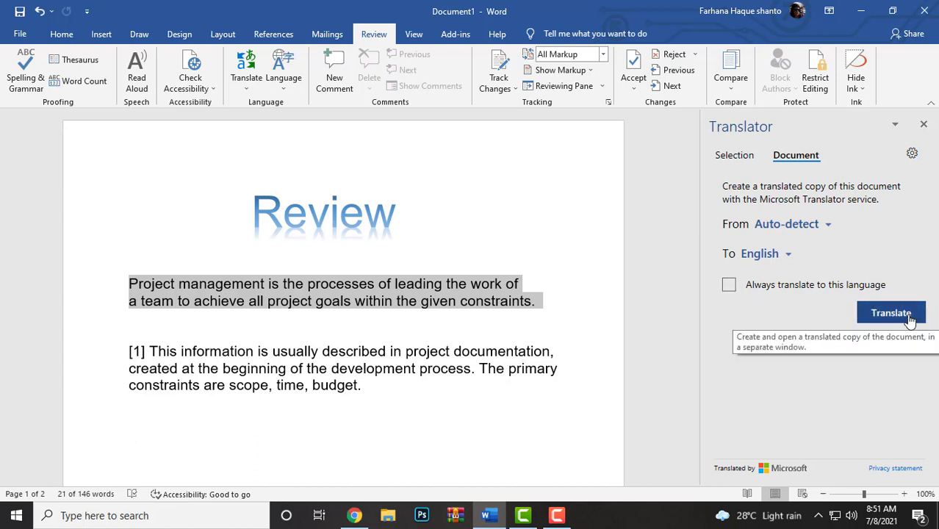
pyautogui.click(924, 125)
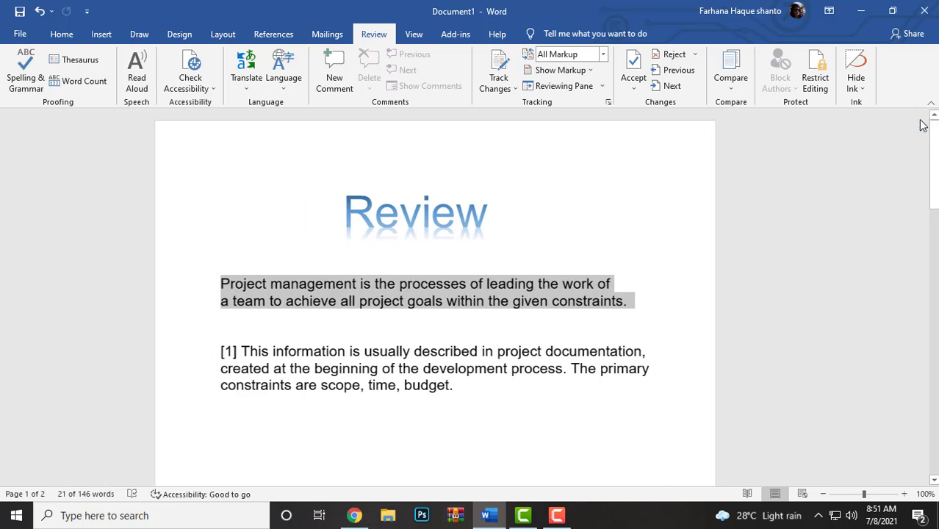
# Browse the proofing languages and apply English (United States) to the selected first body paragraph
pyautogui.click(281, 84)
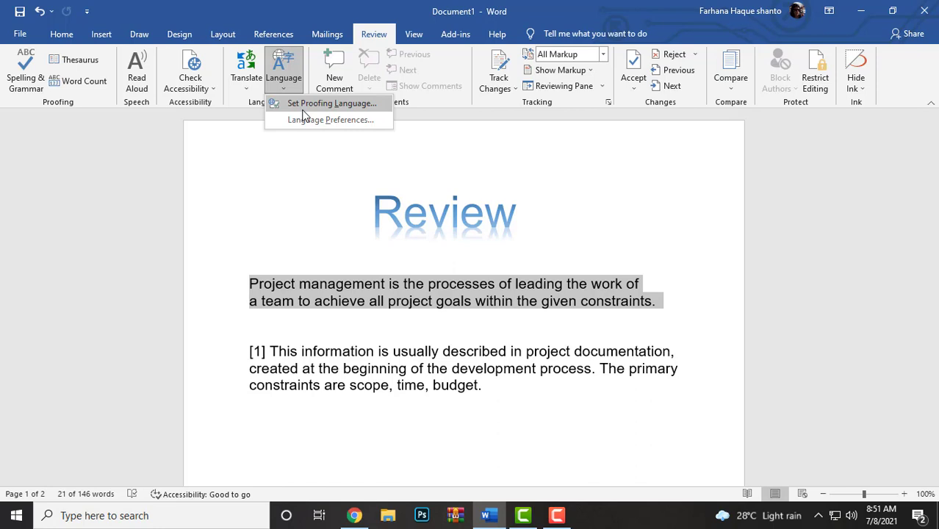
pyautogui.click(301, 110)
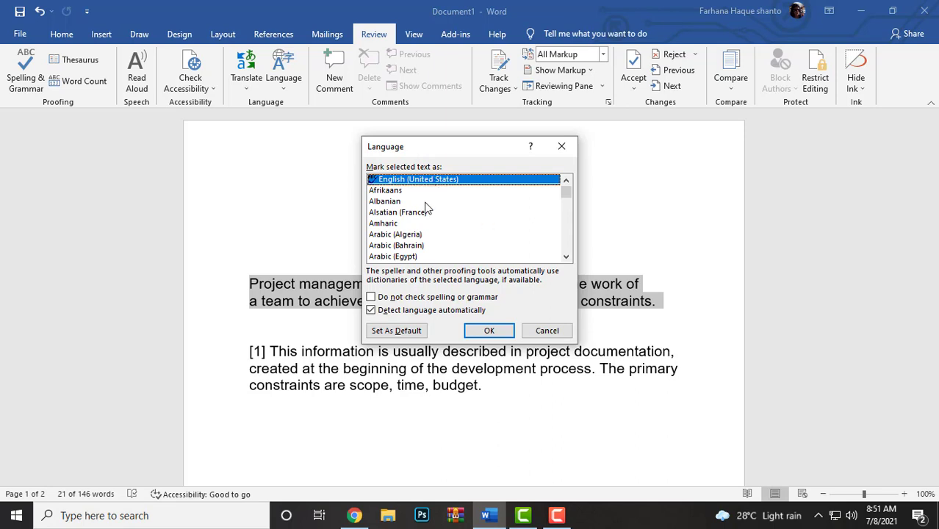
pyautogui.scroll(-2, 425, 212)
pyautogui.scroll(2, 425, 211)
pyautogui.click(487, 331)
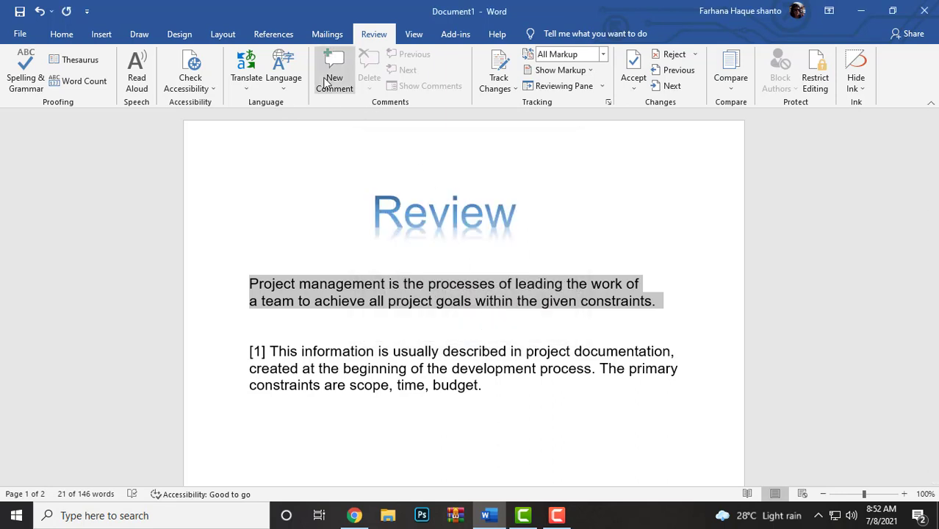
# Add a comment reading "Important" to the word "management" in the first body paragraph
pyautogui.click(353, 285)
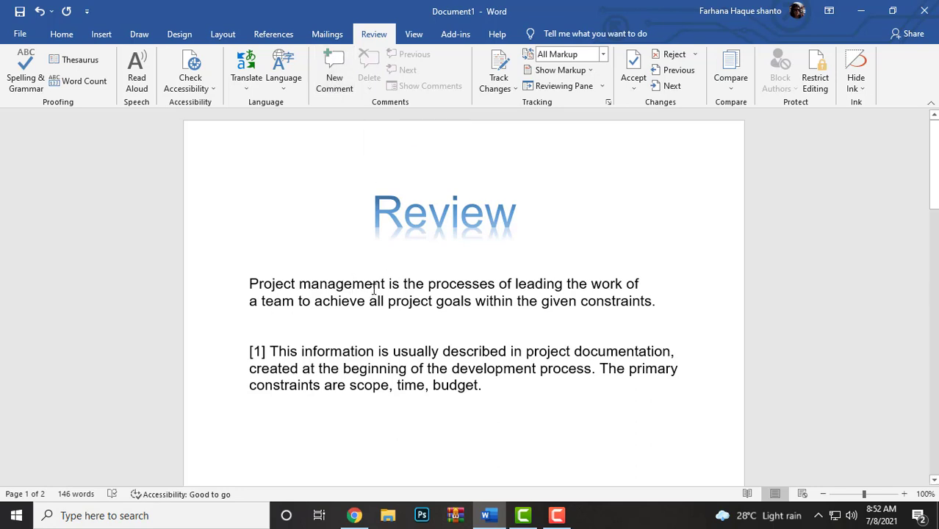
pyautogui.moveTo(385, 286); pyautogui.dragTo(298, 285)
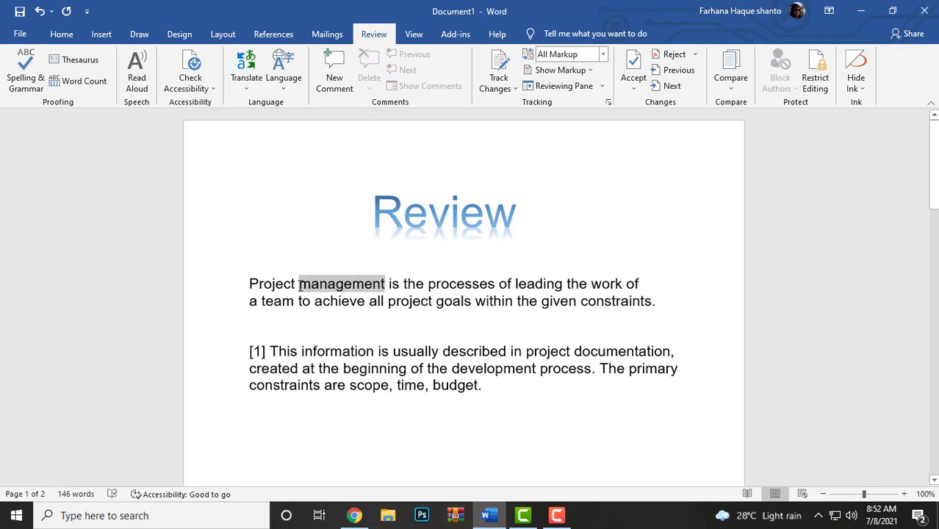
pyautogui.click(334, 74)
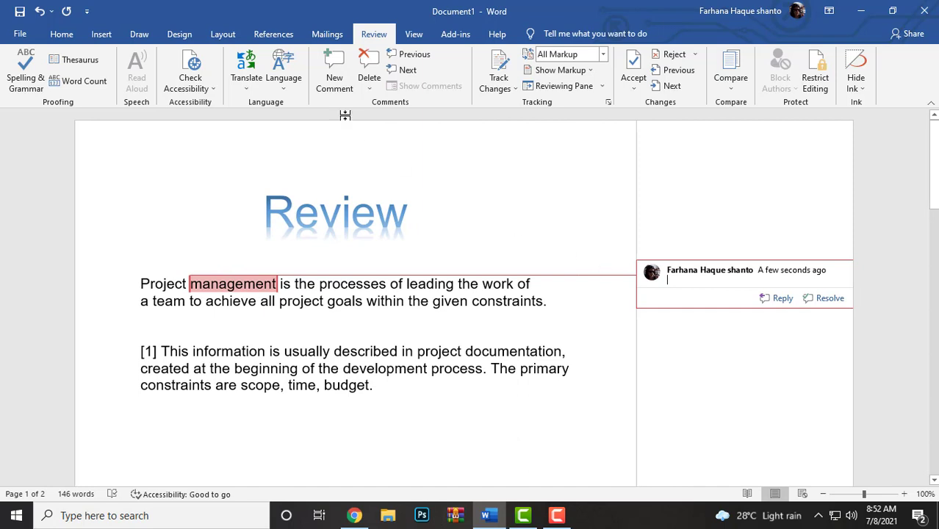
pyautogui.hotkey('ctrl', 'z')
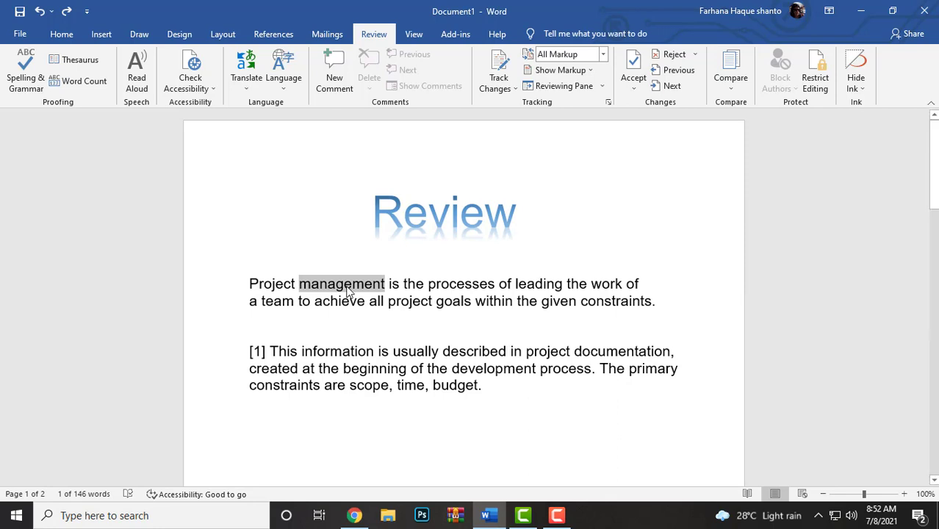
pyautogui.click(336, 82)
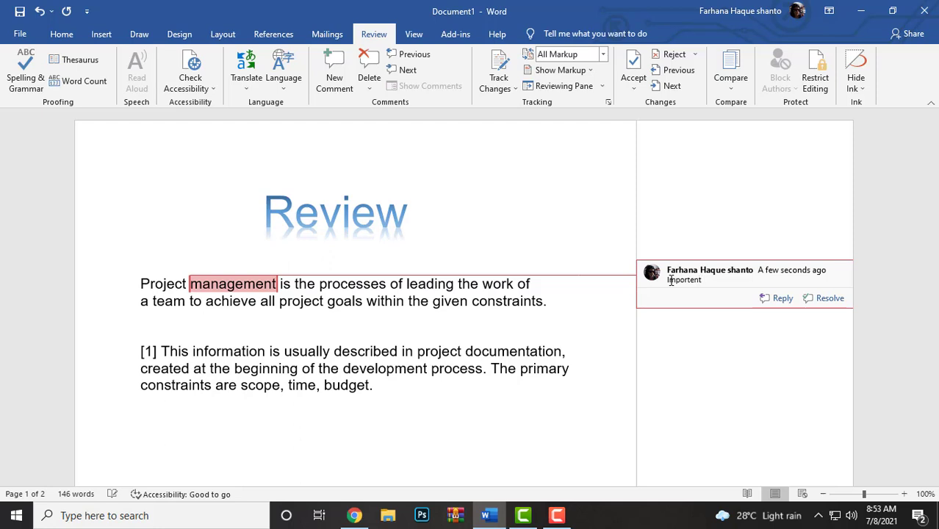
pyautogui.press('Return')
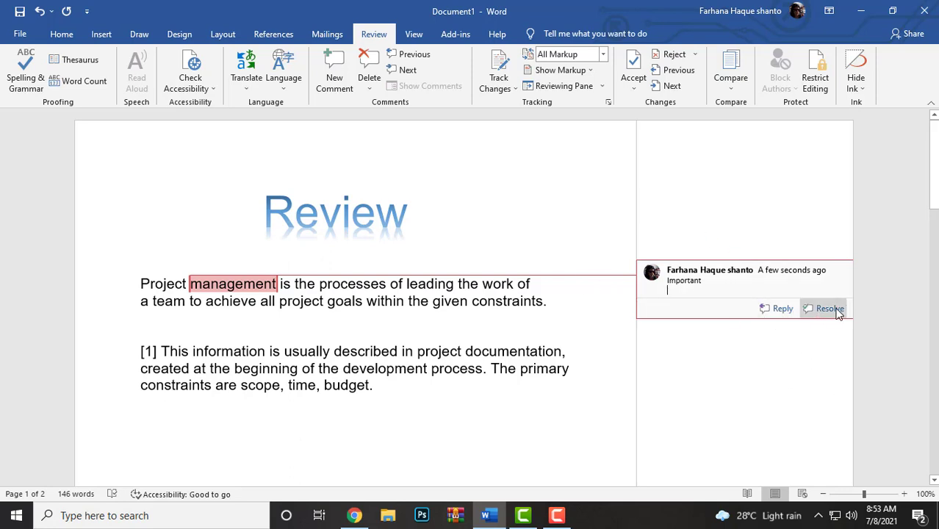
pyautogui.click(383, 254)
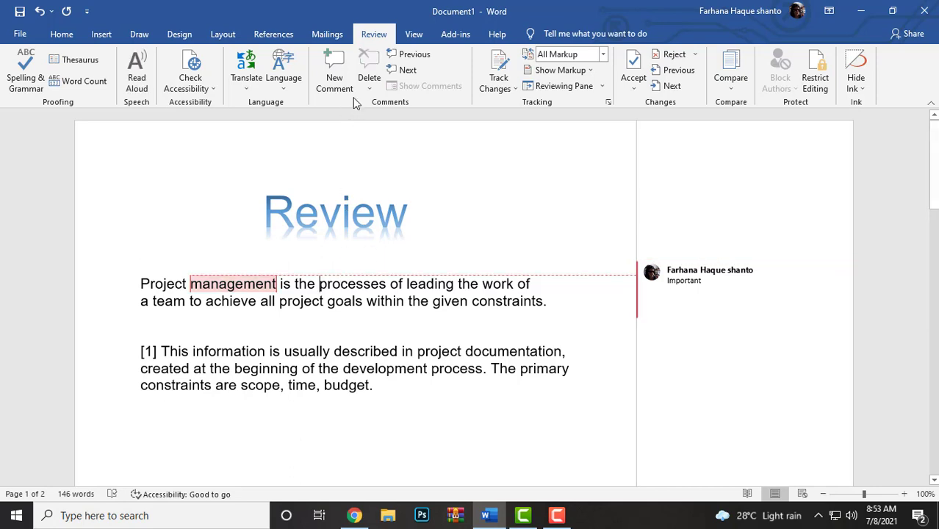
# Examine the comment deletion options with the cursor outside the commented word, and activate the comment on "management"
pyautogui.click(266, 284)
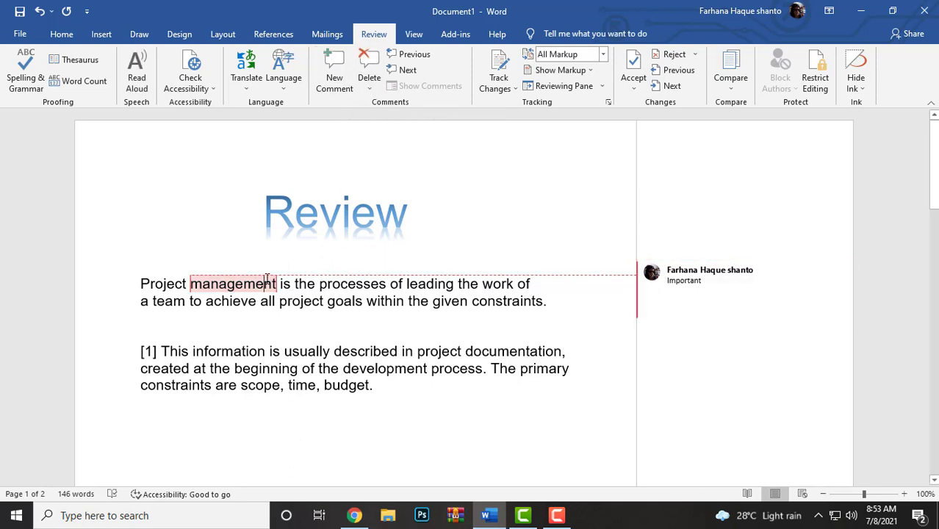
pyautogui.click(346, 284)
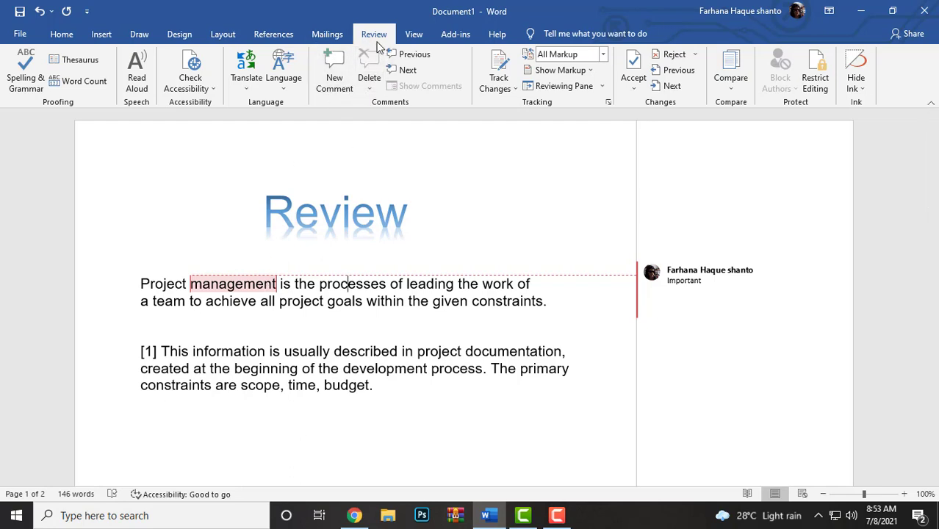
pyautogui.click(365, 86)
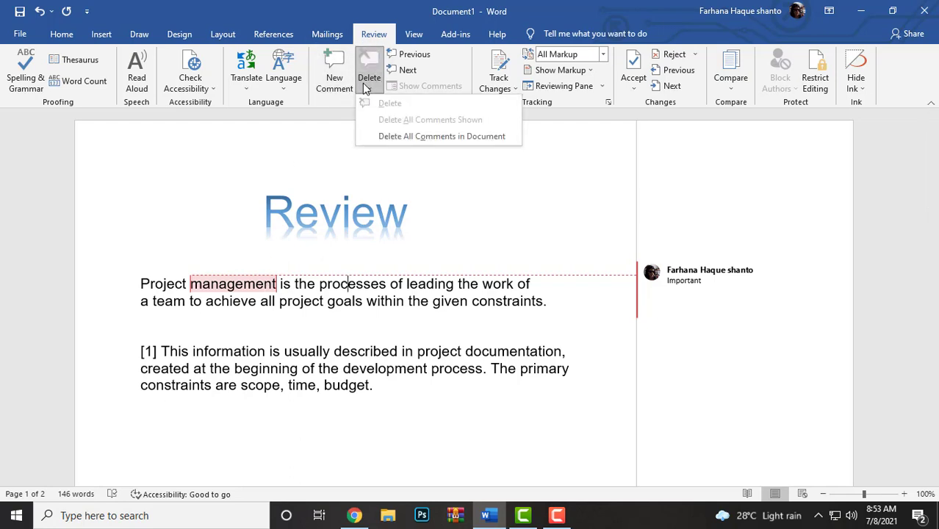
pyautogui.click(330, 122)
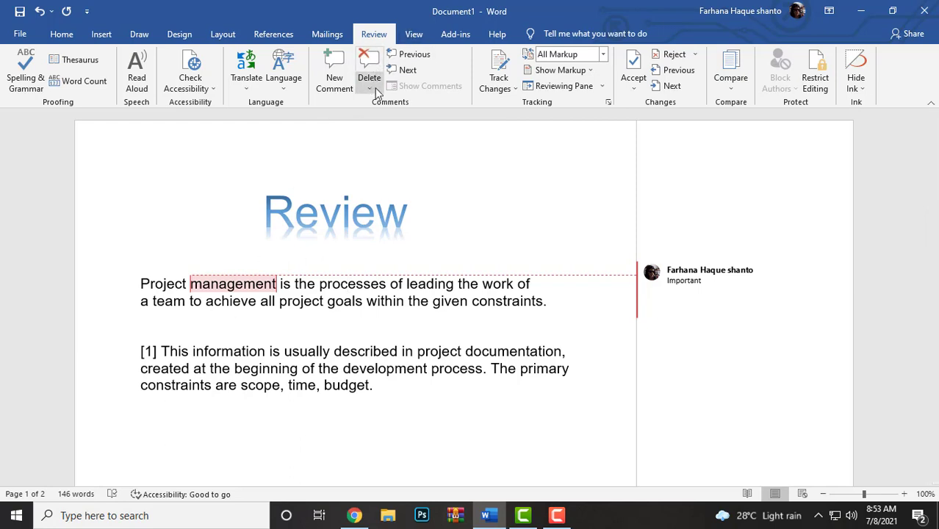
pyautogui.click(700, 287)
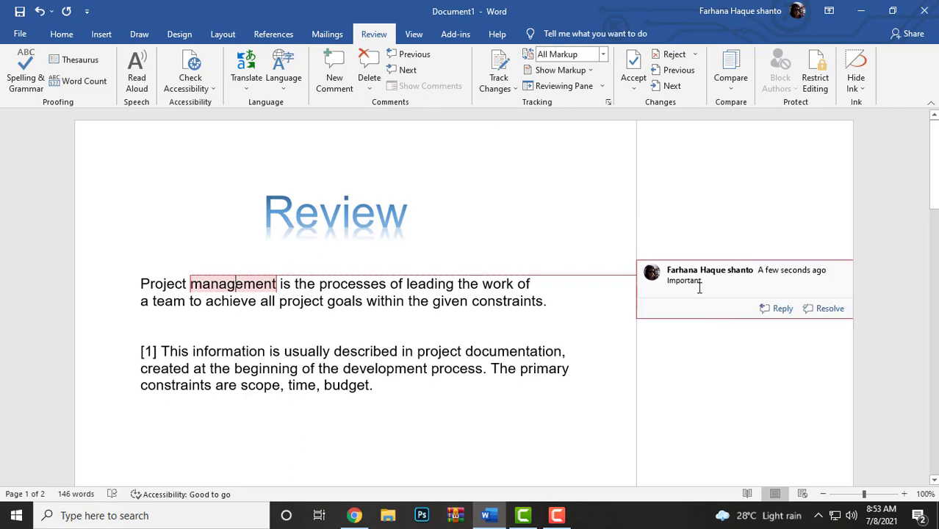